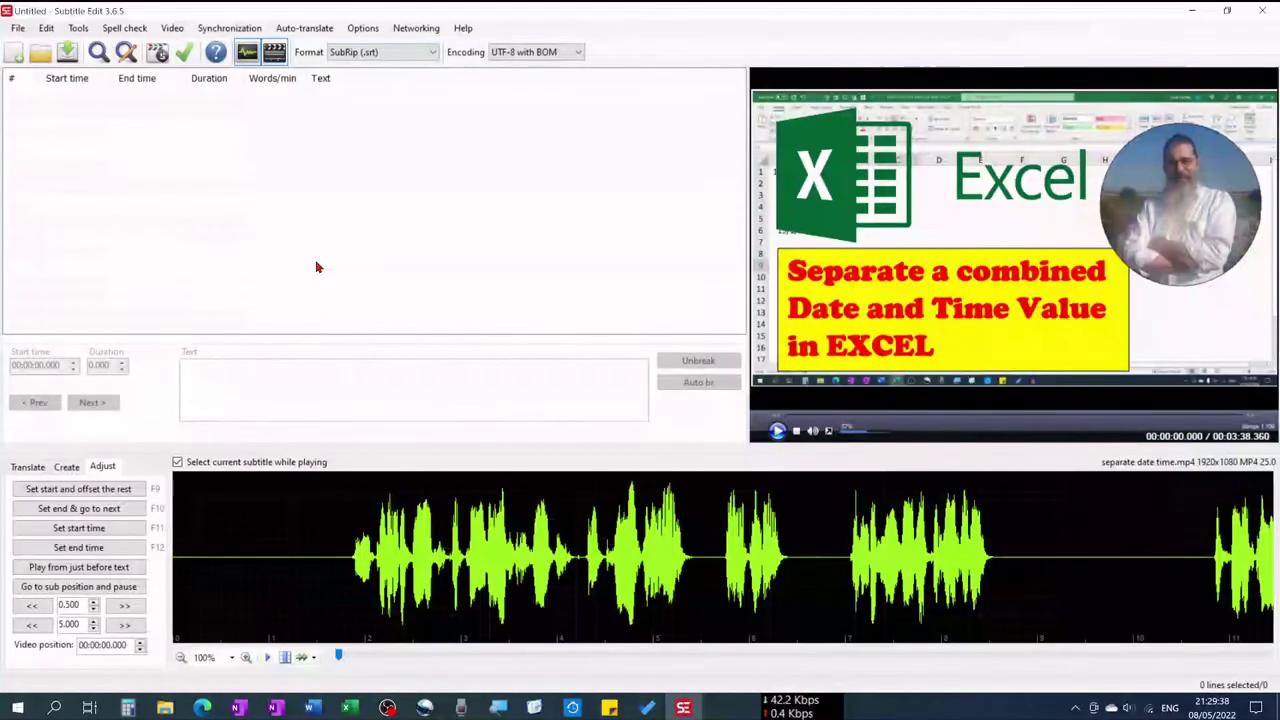
click(175, 30)
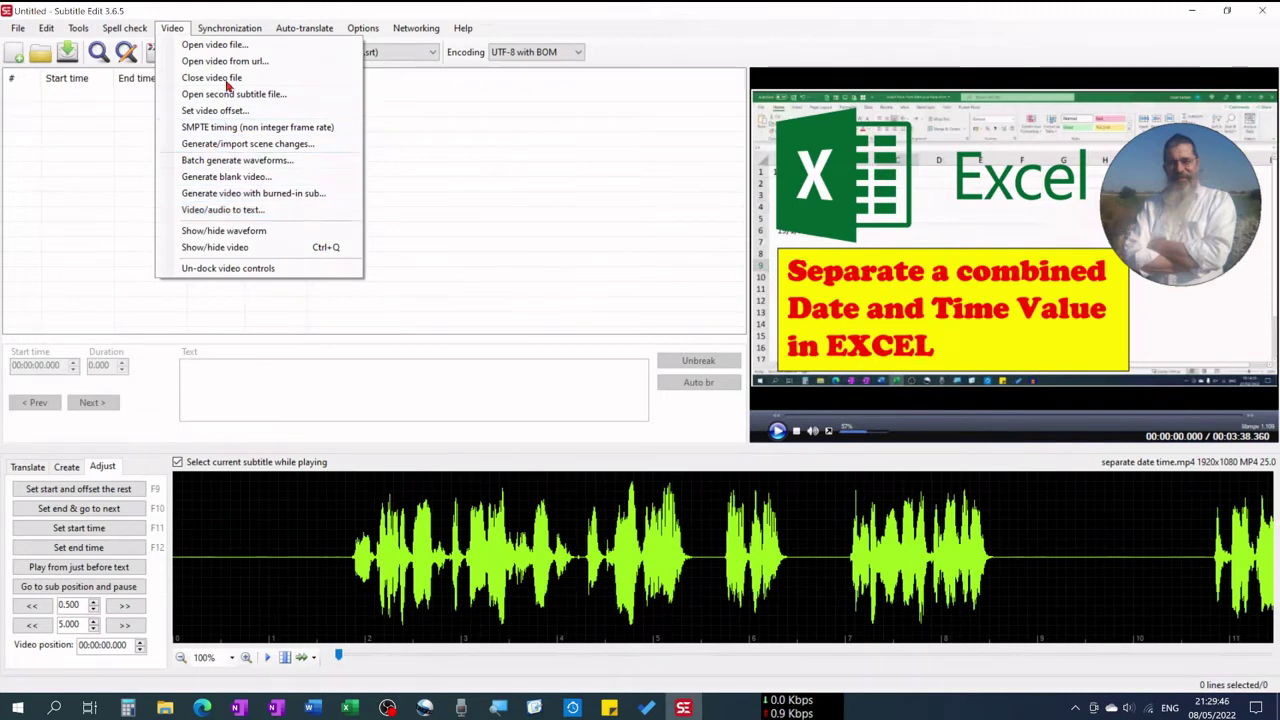
mouse_move(232, 28)
mouse_move(318, 29)
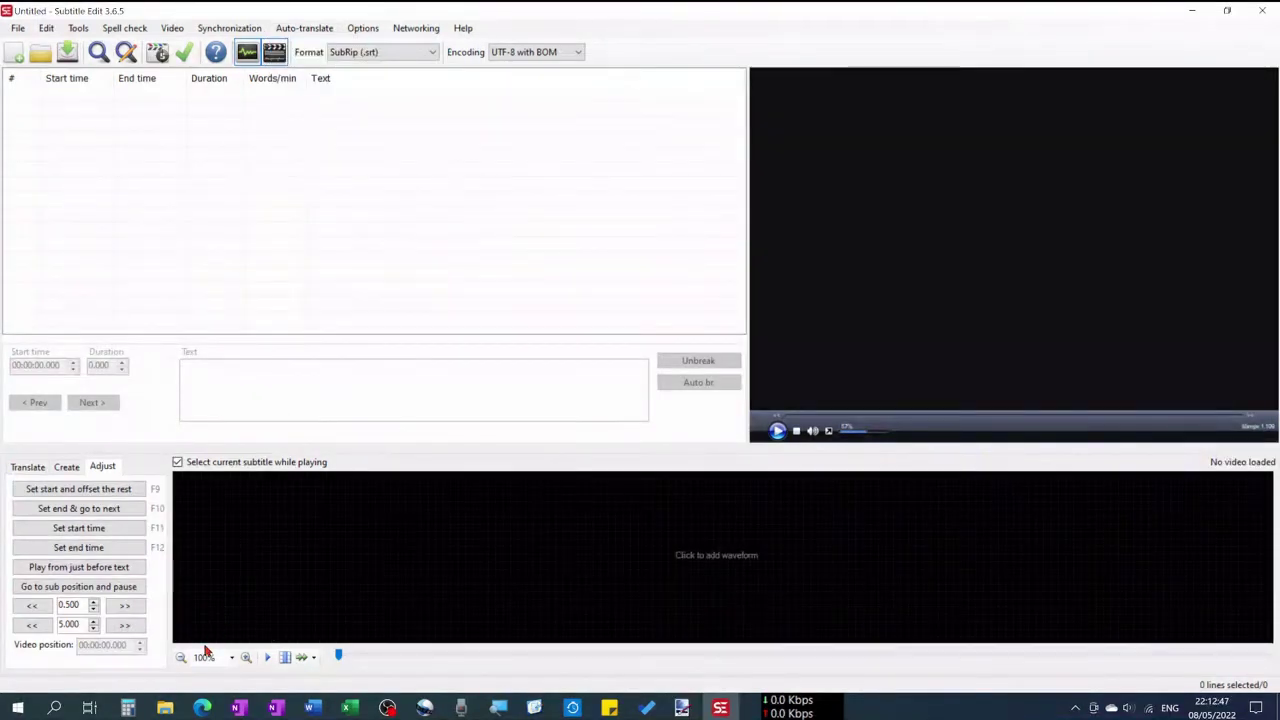
Open the Hebrew subtitle file he.srt from the bilingual folder in Notepad.
click(165, 708)
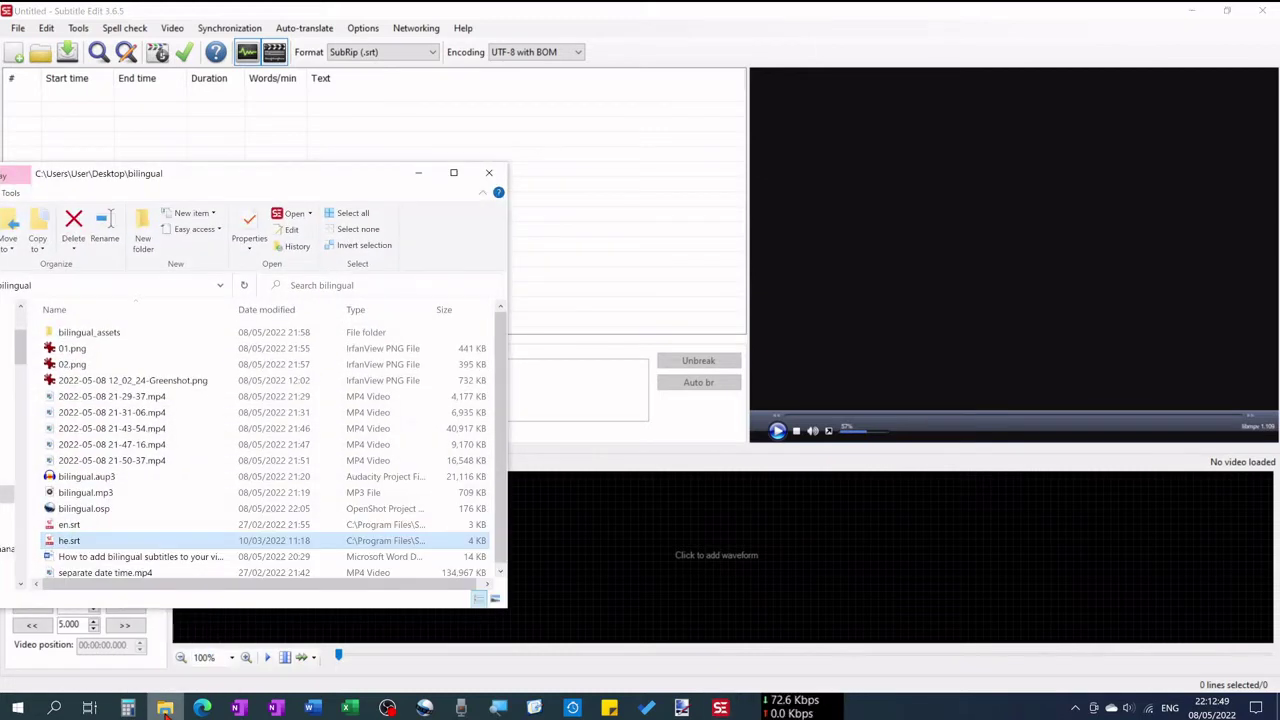
right_click(141, 541)
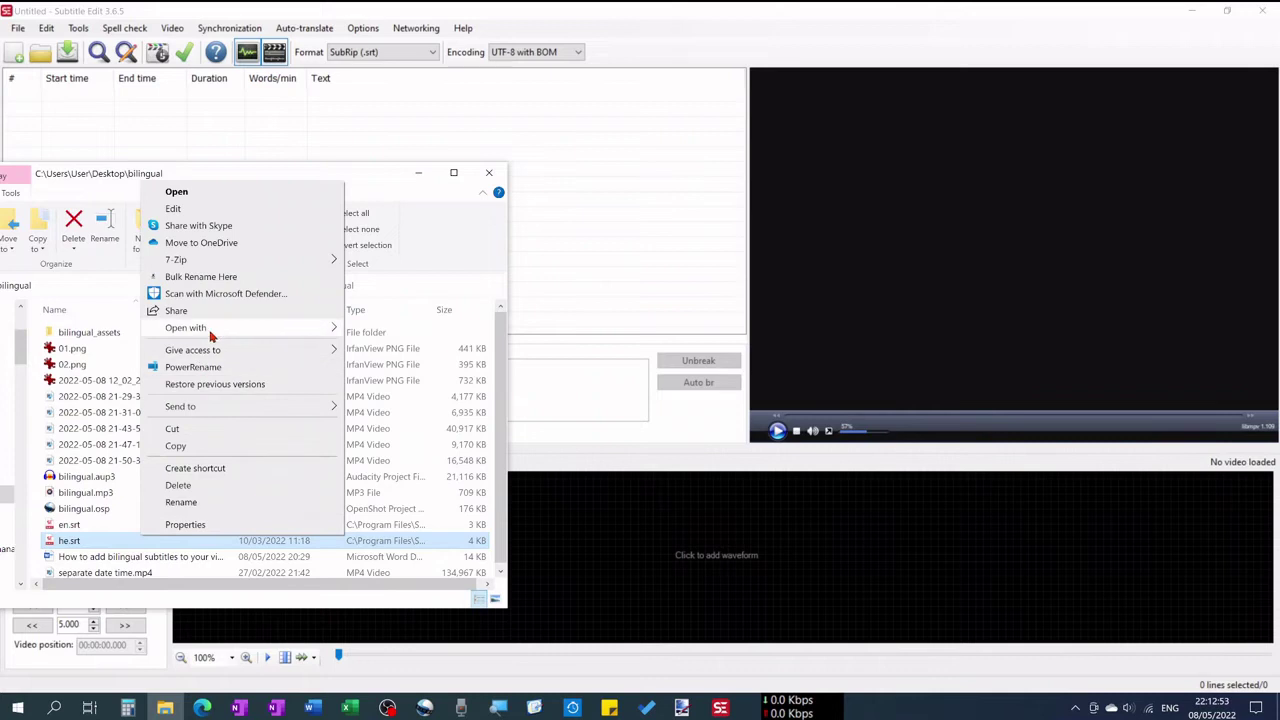
mouse_move(225, 332)
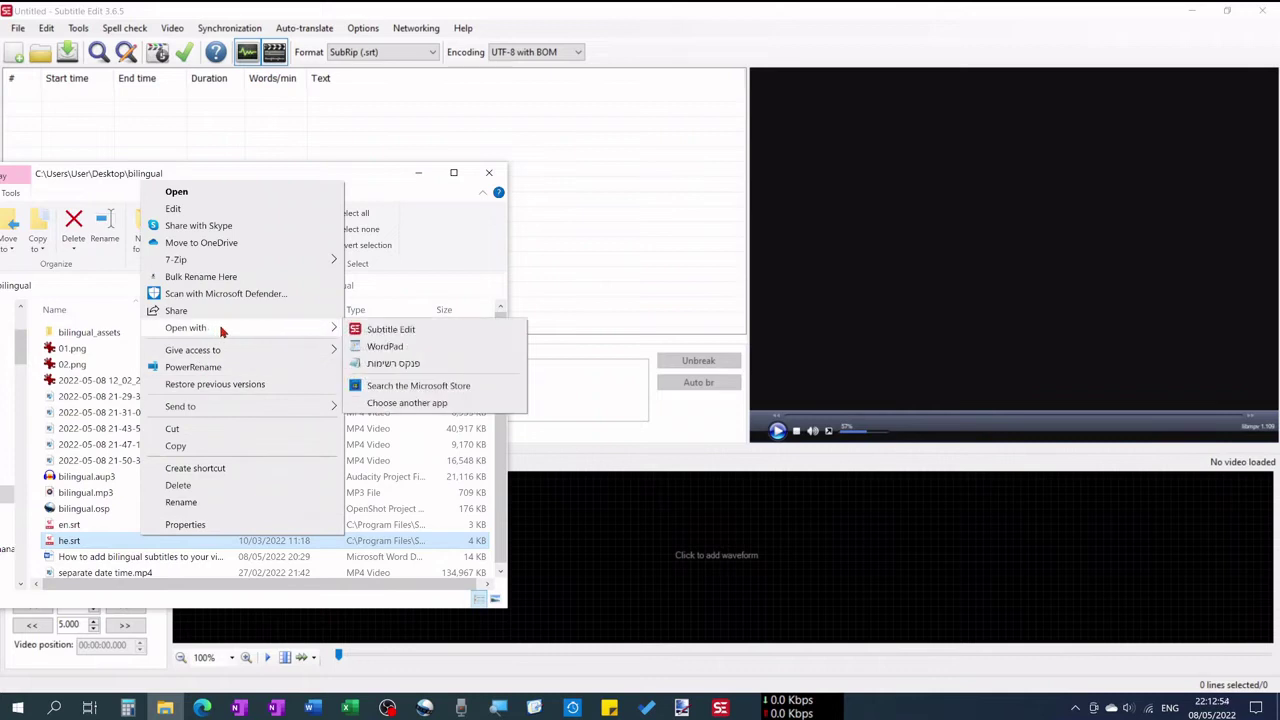
click(392, 365)
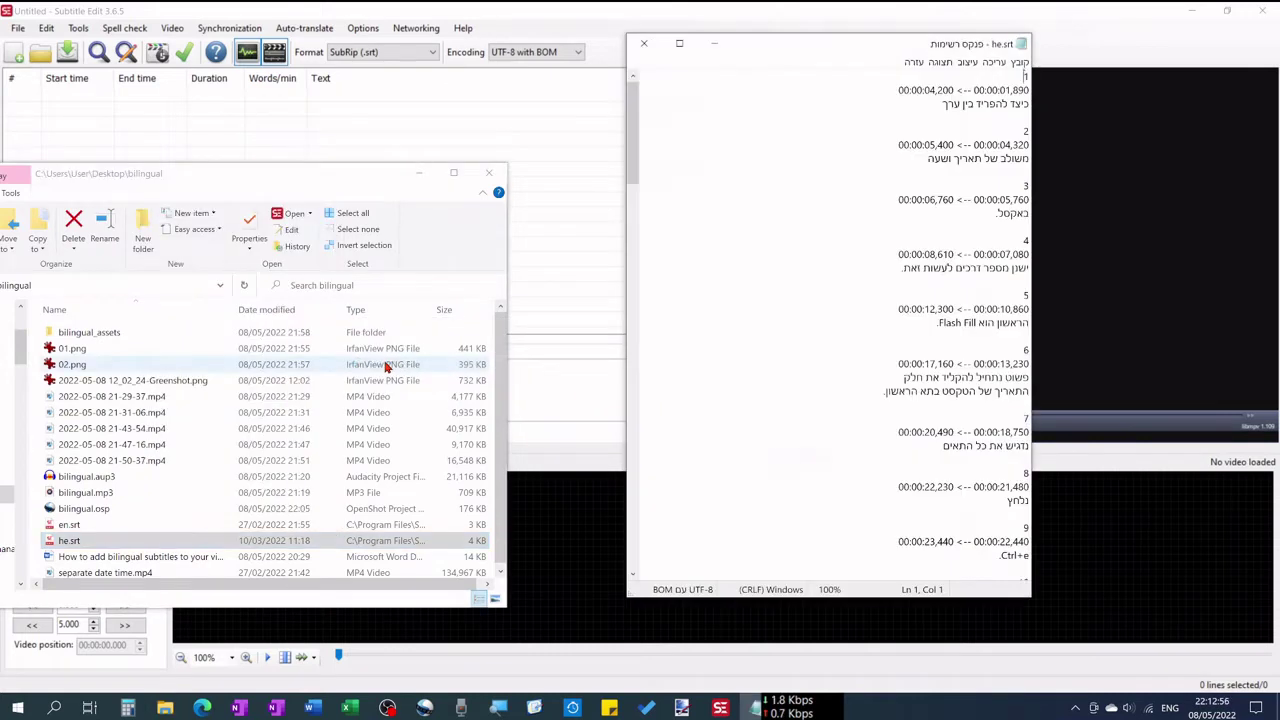
Open en.srt in Notepad as well and move its window off the he.srt window to compare both texts.
right_click(92, 525)
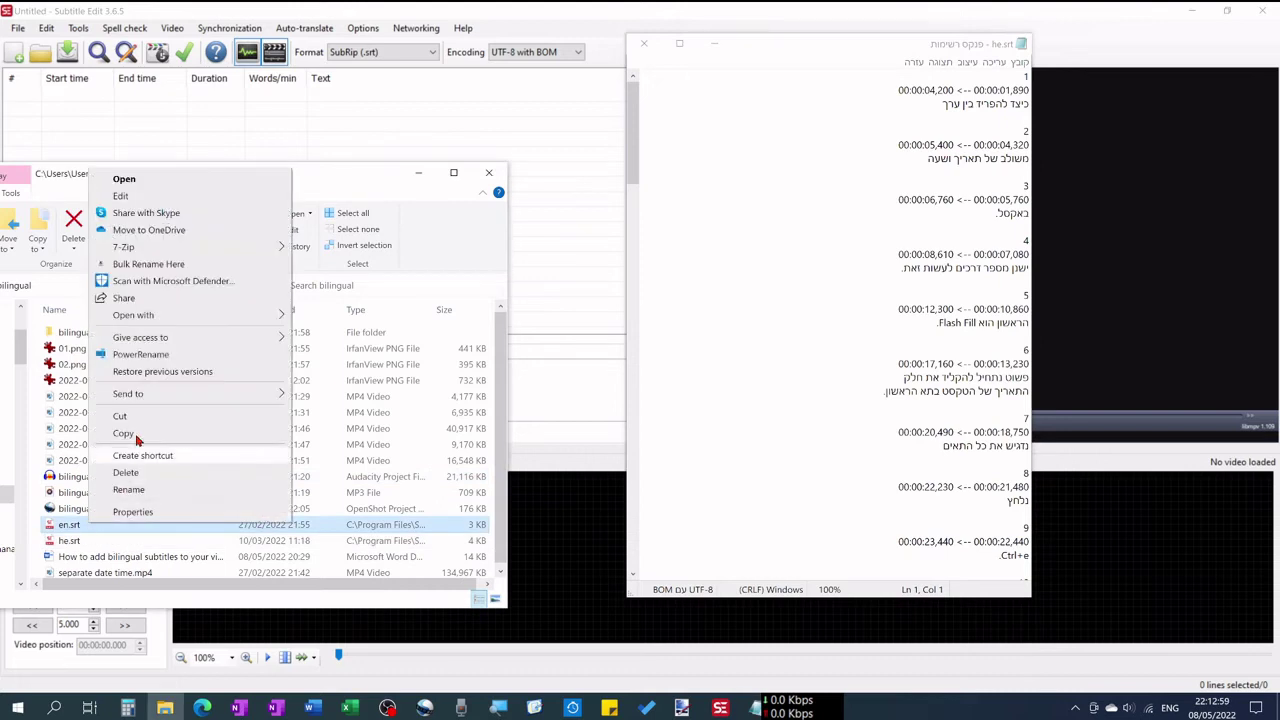
mouse_move(181, 318)
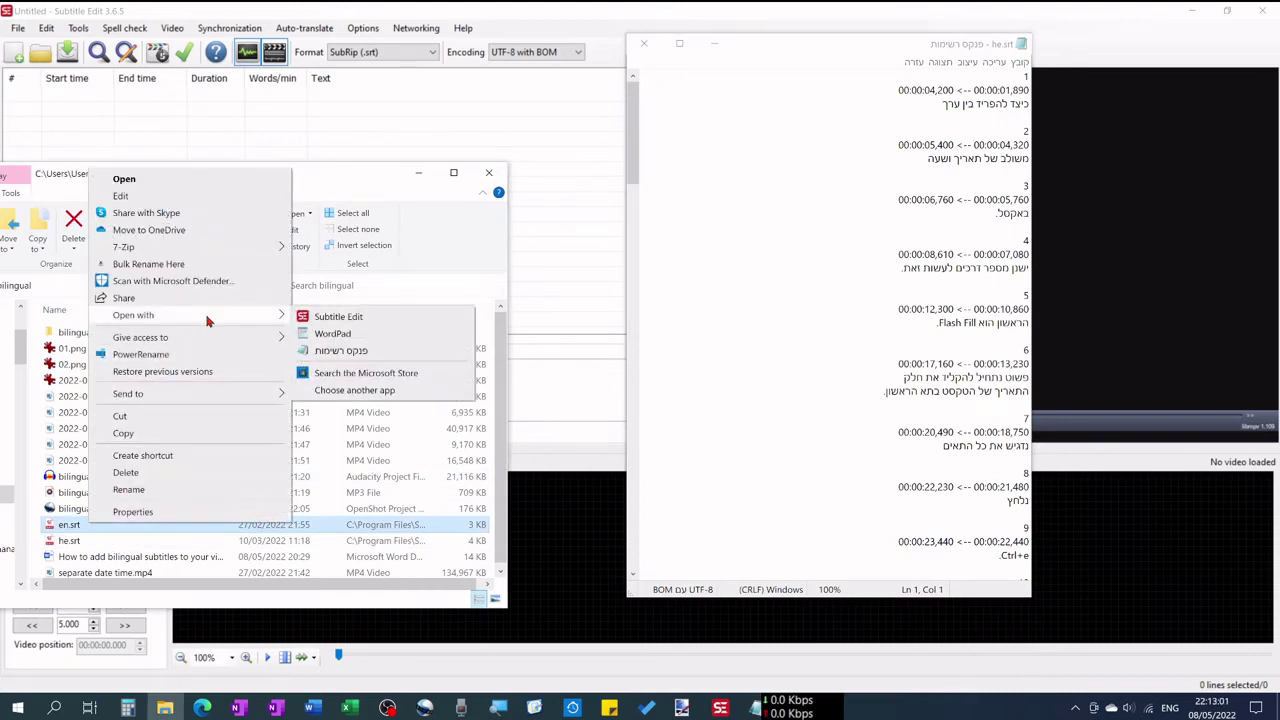
click(336, 352)
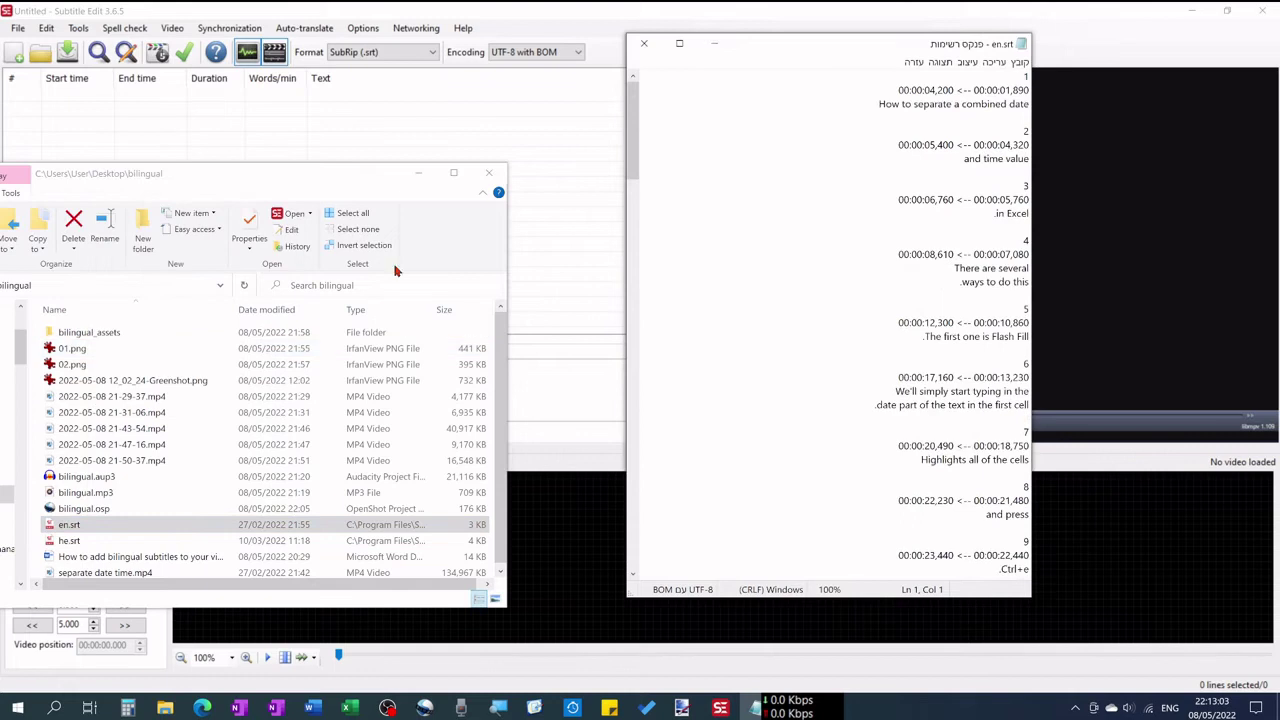
click(418, 173)
drag(831, 51, 620, 52)
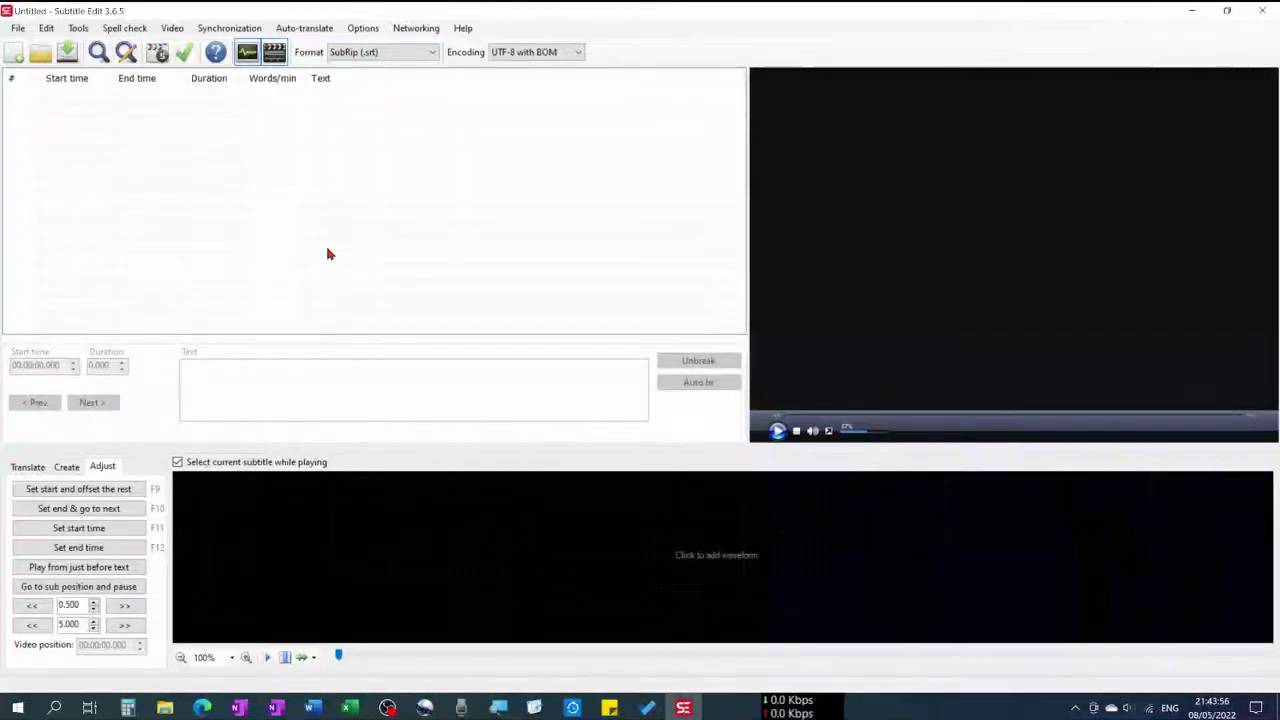
Join the subtitle files he.srt and en.srt from the bilingual folder, adding the Hebrew file first.
click(79, 29)
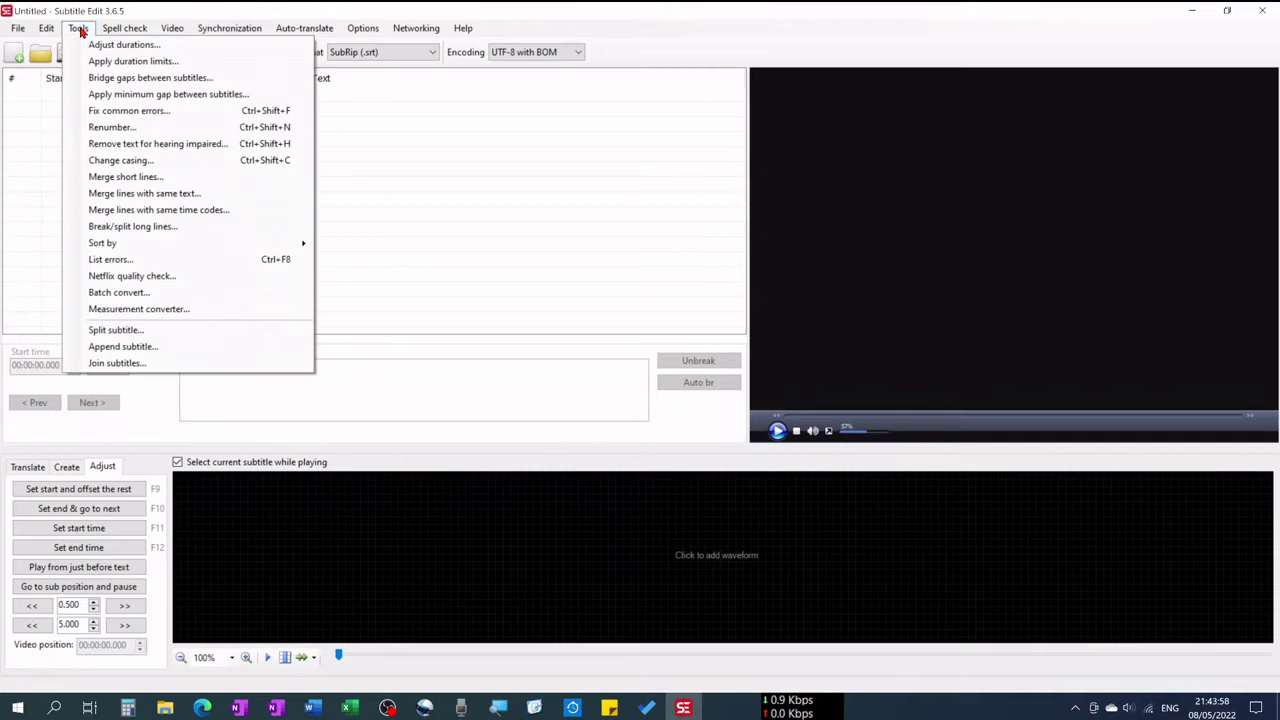
click(132, 363)
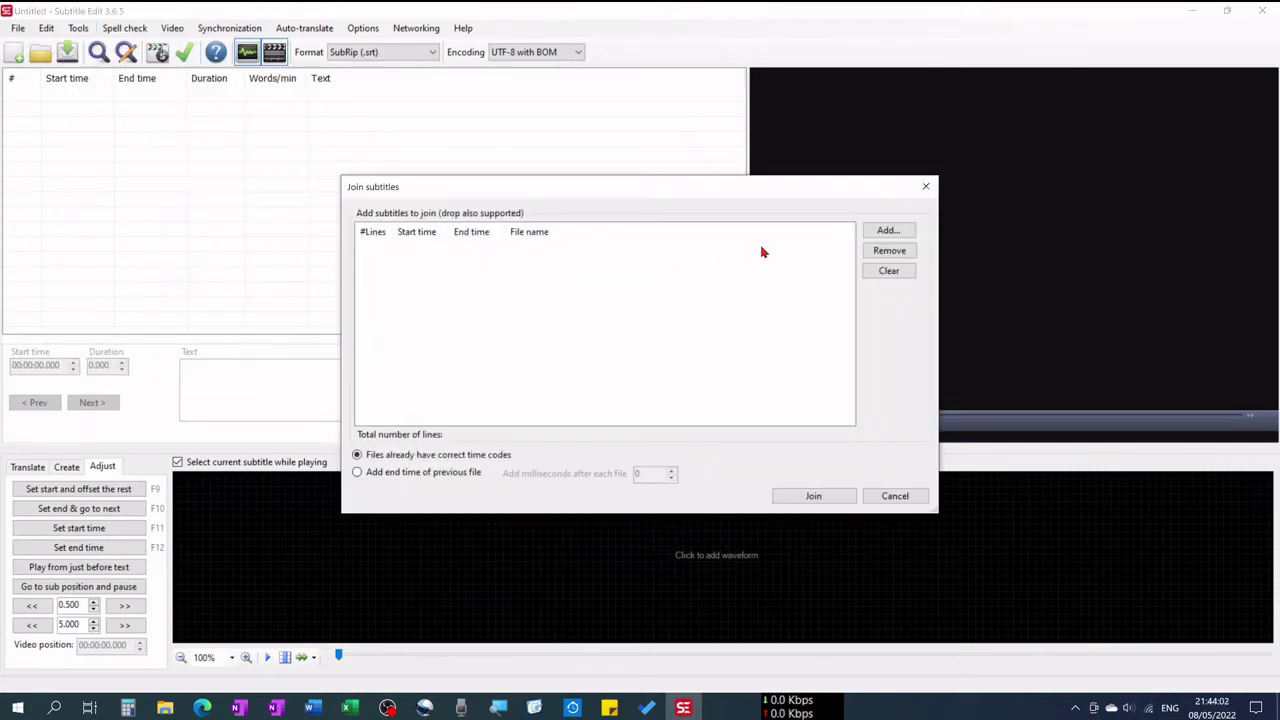
click(889, 230)
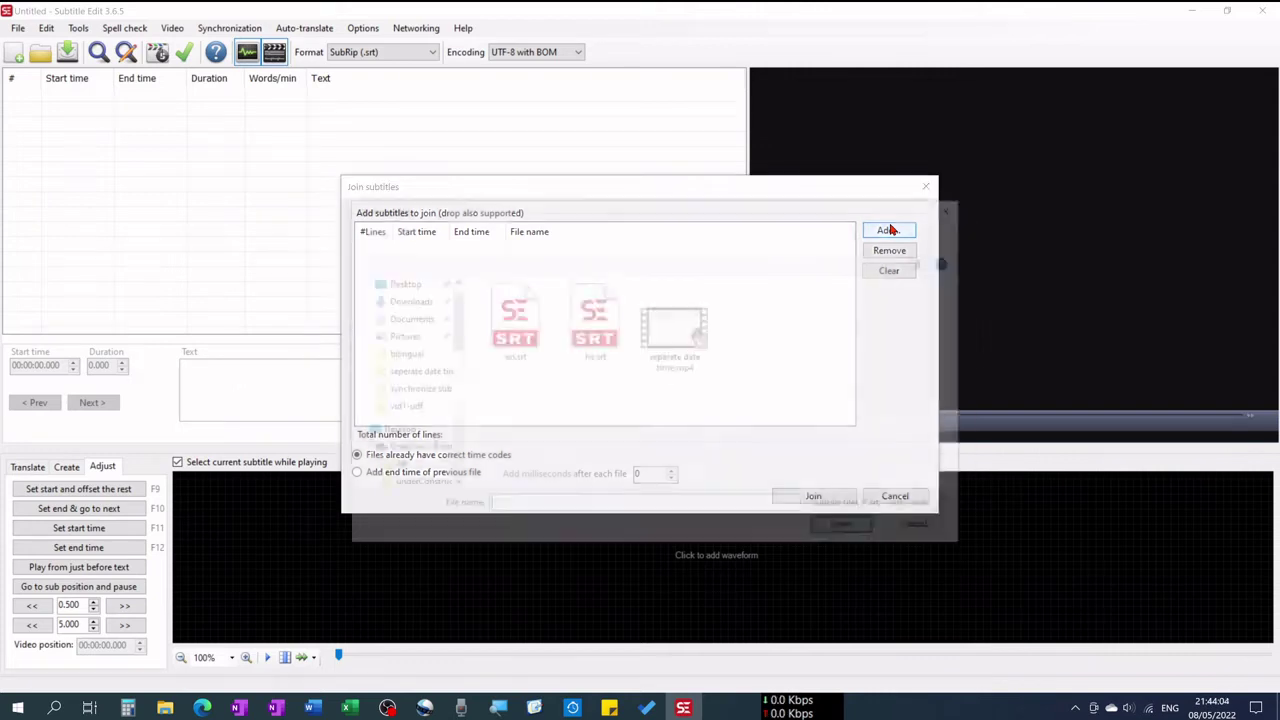
click(600, 322)
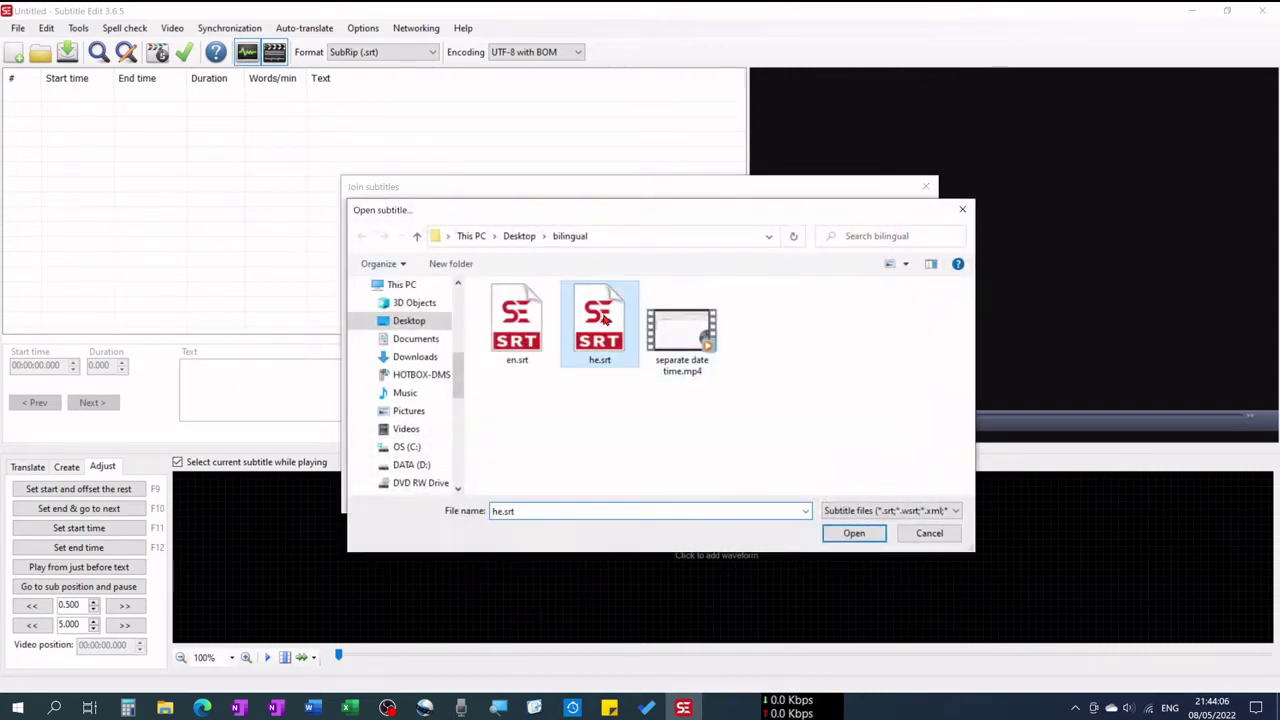
click(851, 534)
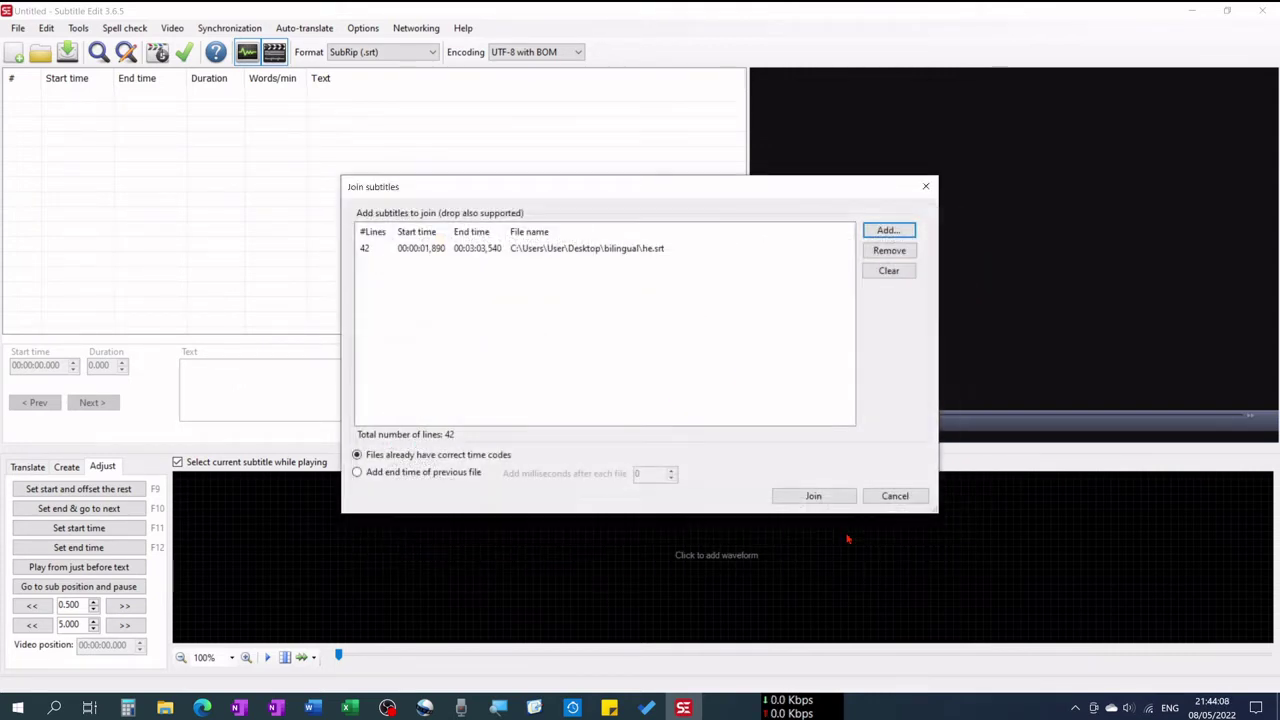
click(889, 231)
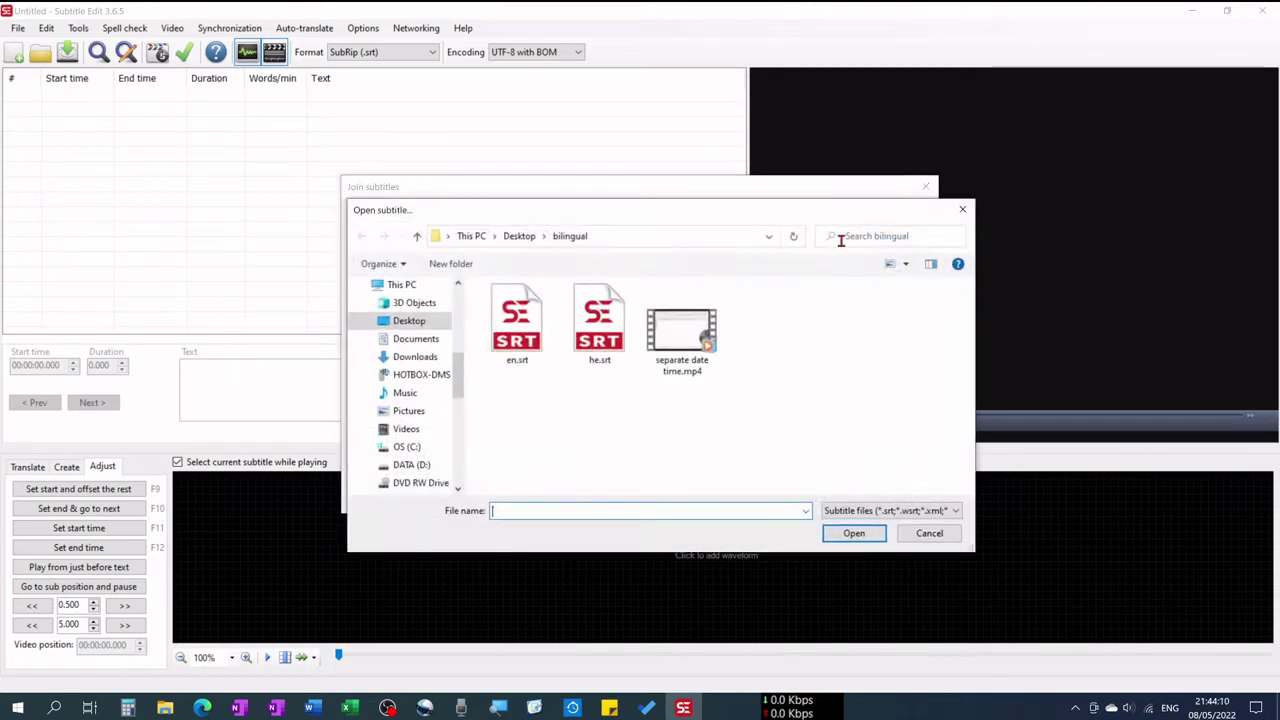
click(519, 312)
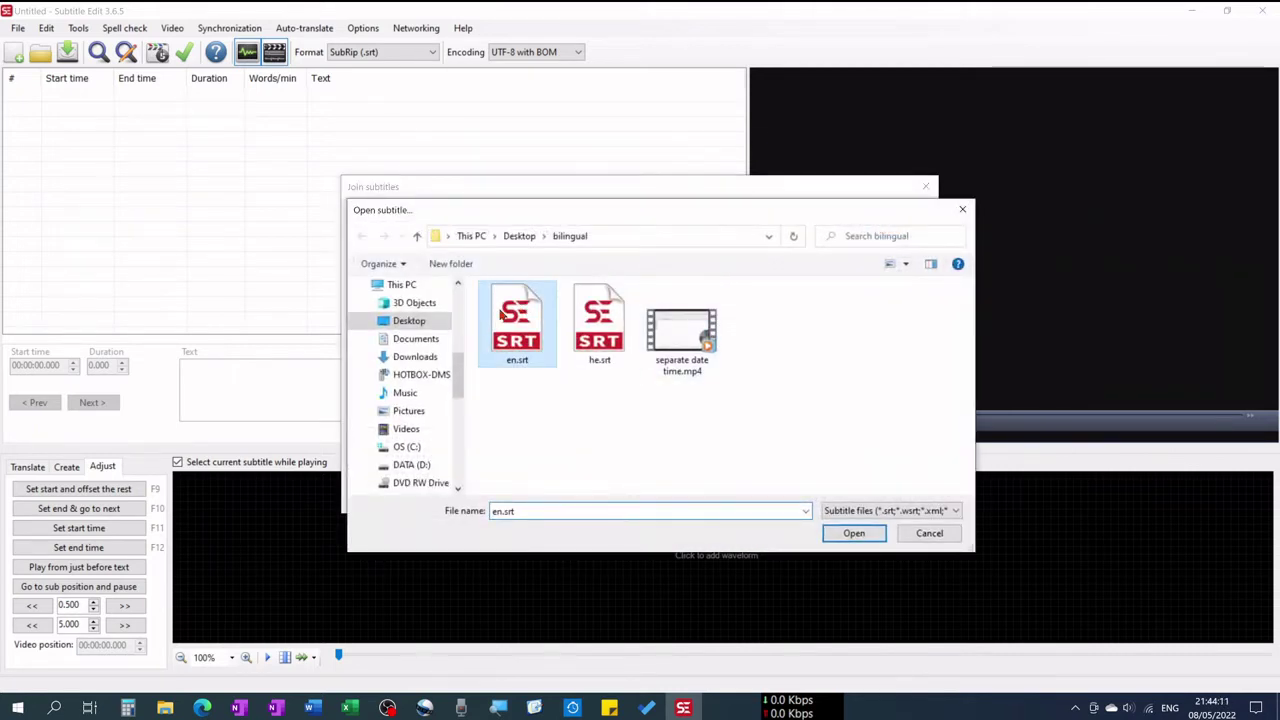
click(850, 534)
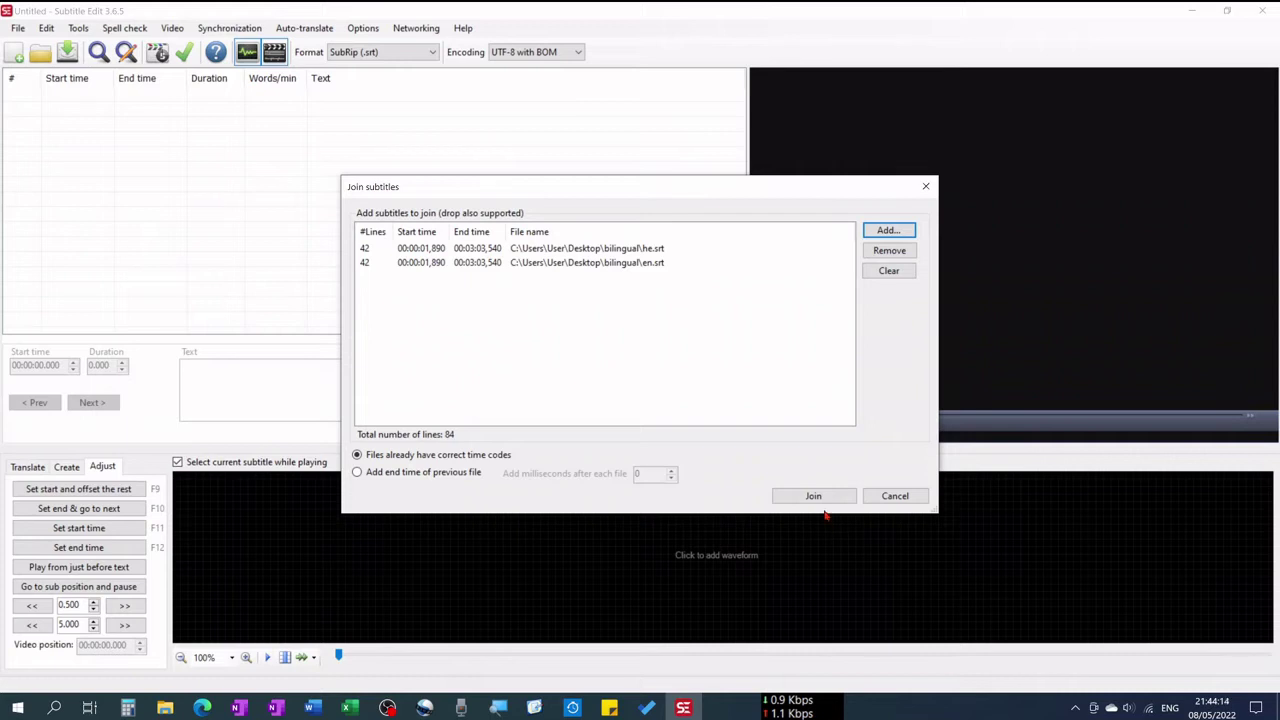
click(816, 500)
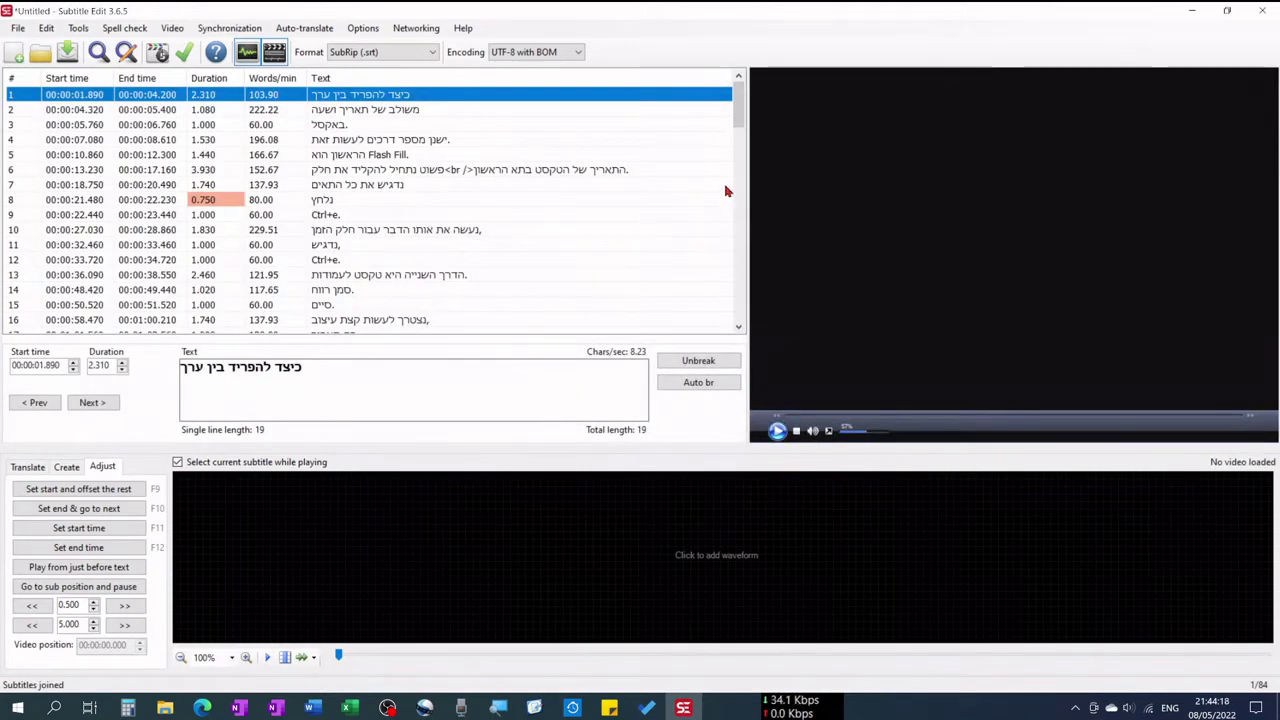
Sort the joined Hebrew and English subtitle lines by start time.
scroll(727, 191, down, 2)
scroll(727, 191, down, 8)
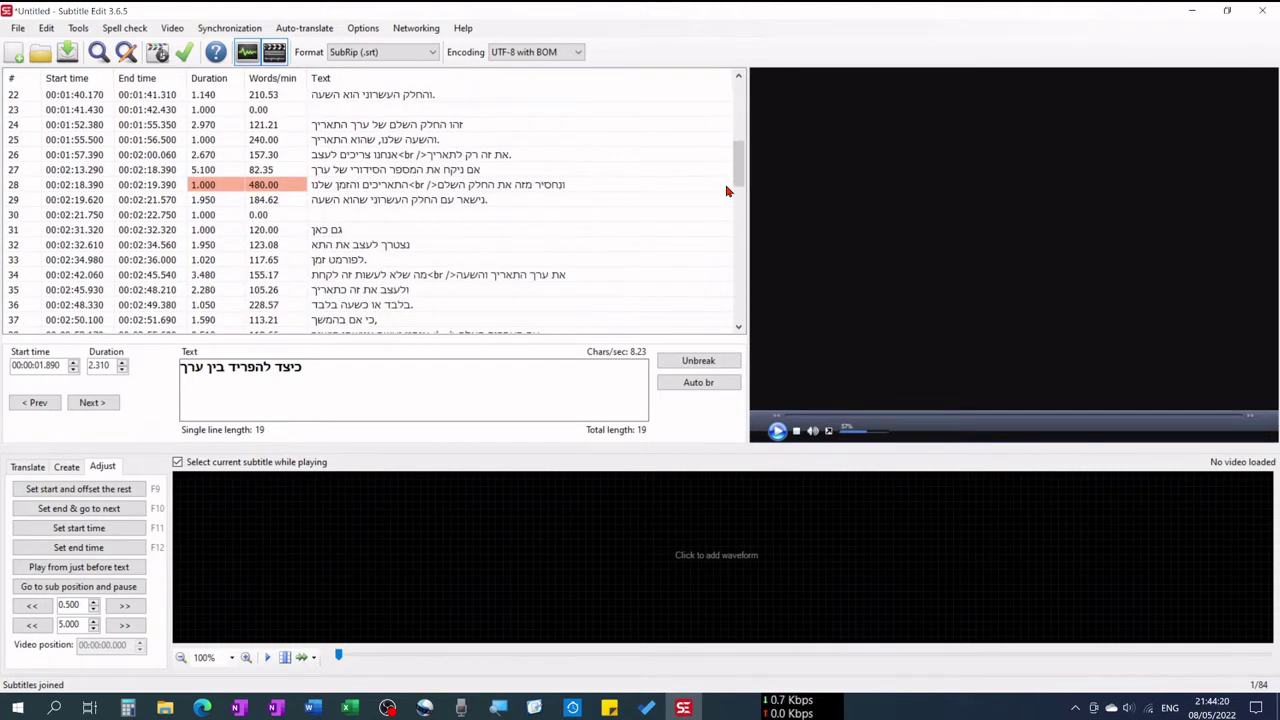
scroll(729, 191, down, 2)
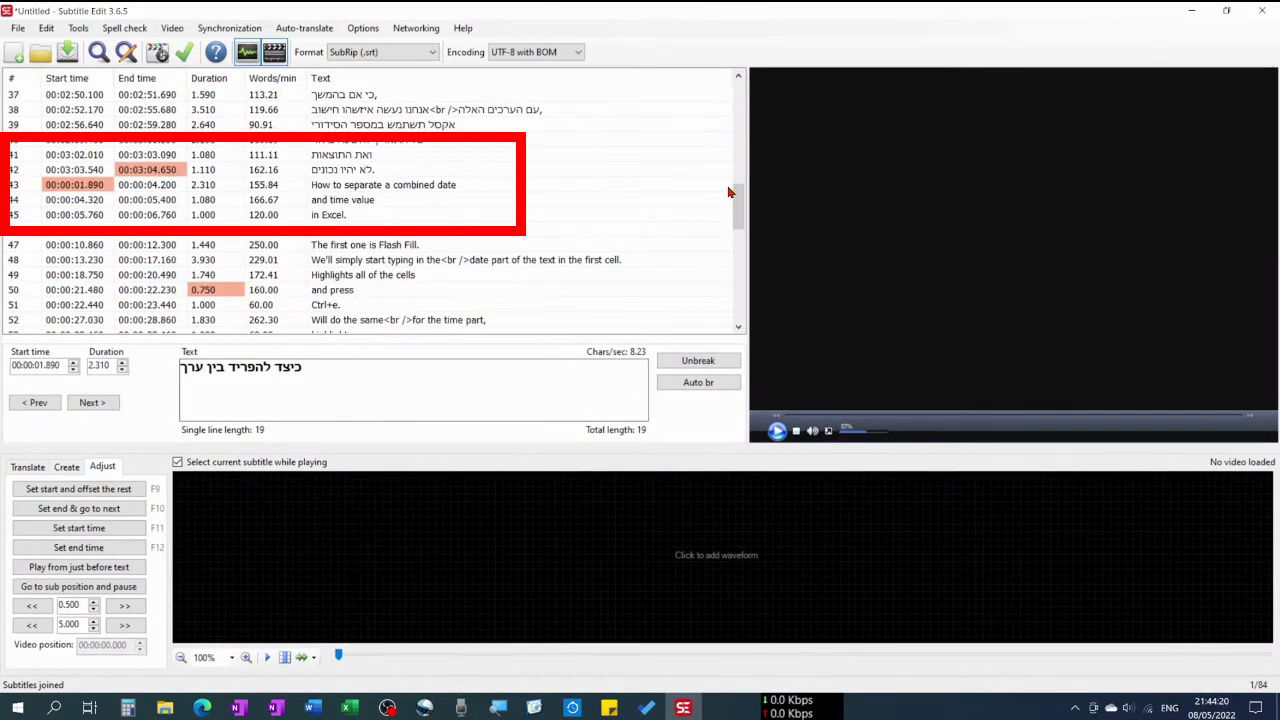
scroll(730, 191, down, 11)
drag(738, 309, 733, 97)
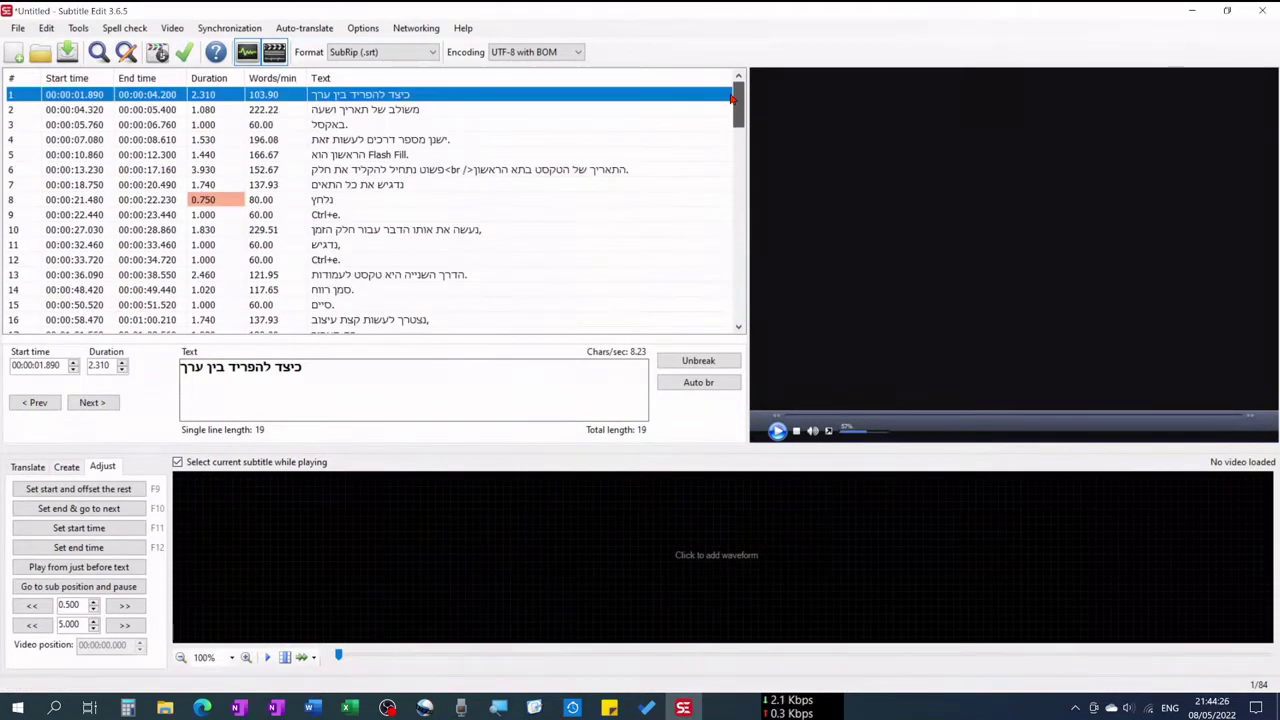
click(79, 29)
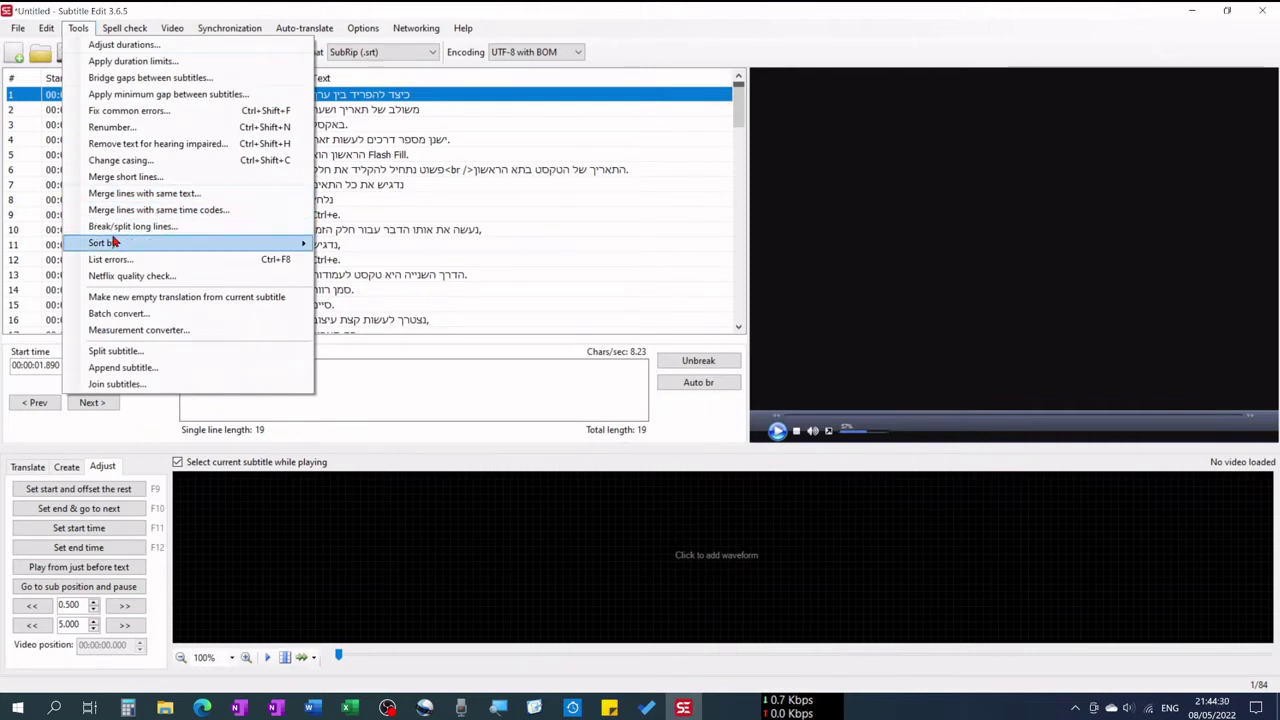
mouse_move(113, 242)
click(346, 261)
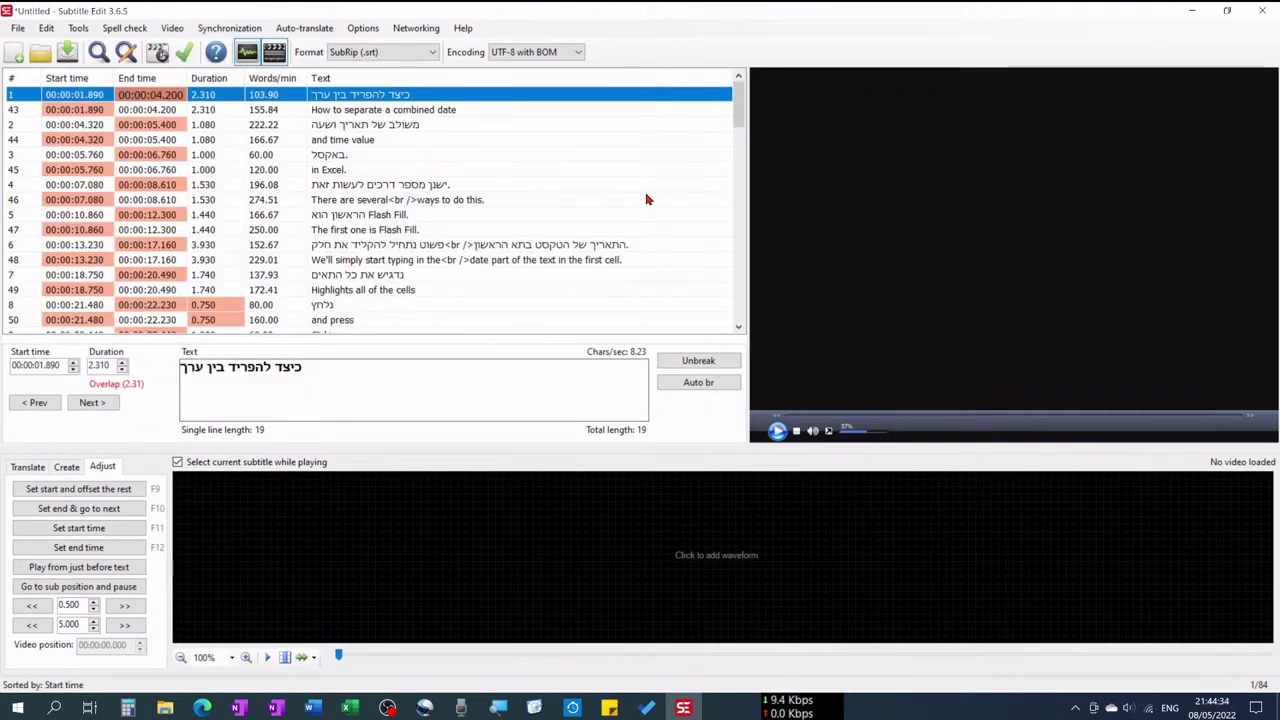
Move the text "being the hour." from line 65 to the end of line 64, after "and the decimal part".
scroll(646, 199, down, 3)
scroll(649, 199, down, 6)
scroll(650, 199, down, 3)
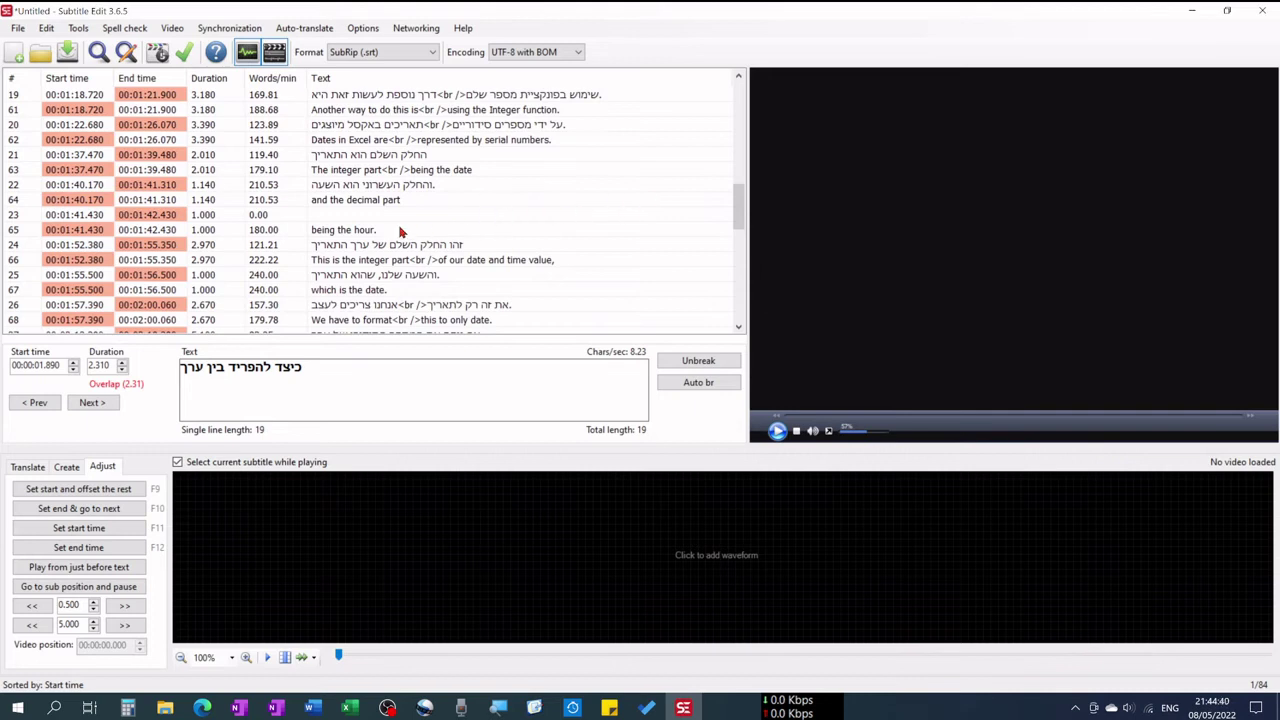
click(373, 232)
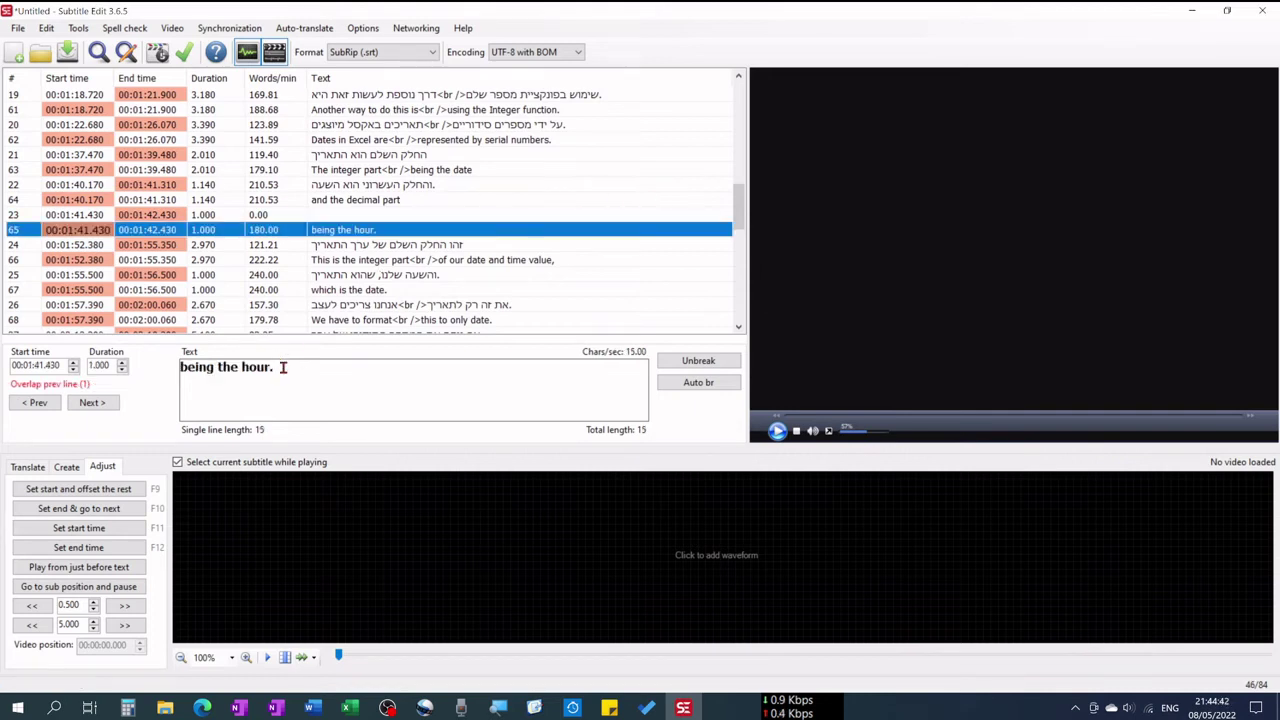
drag(283, 367, 184, 368)
key(ctrl+c)
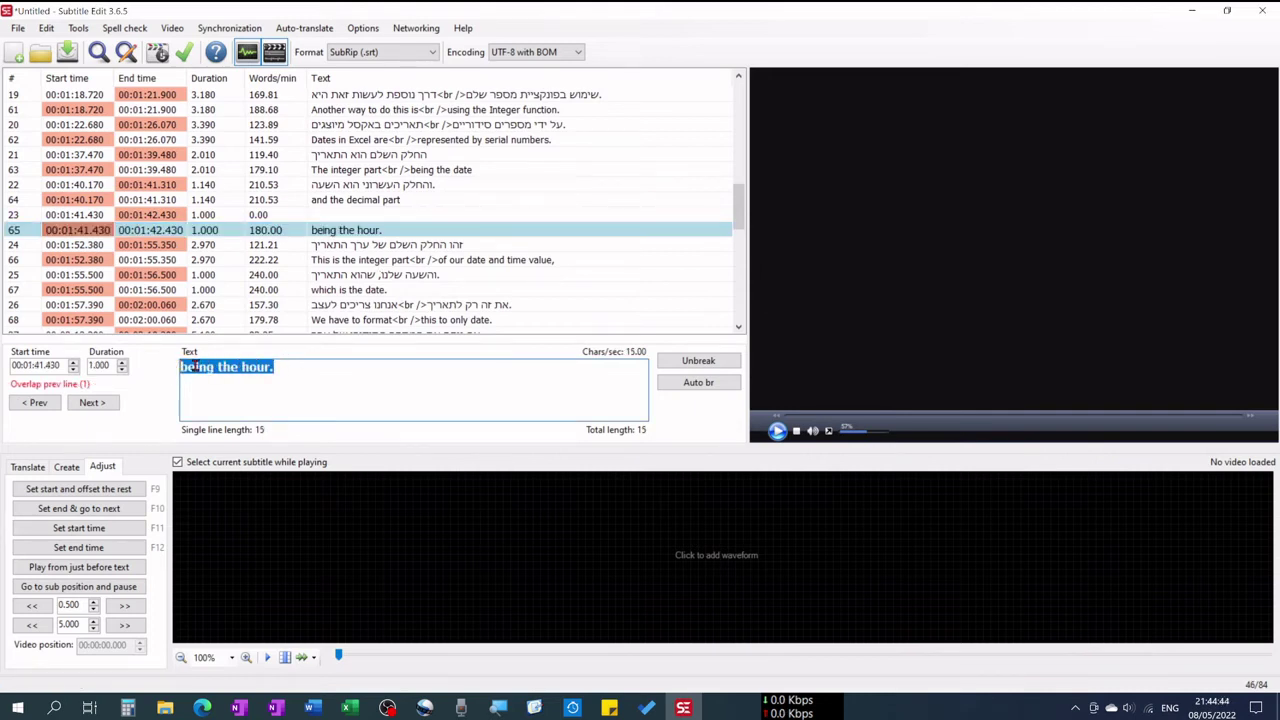
right_click(198, 366)
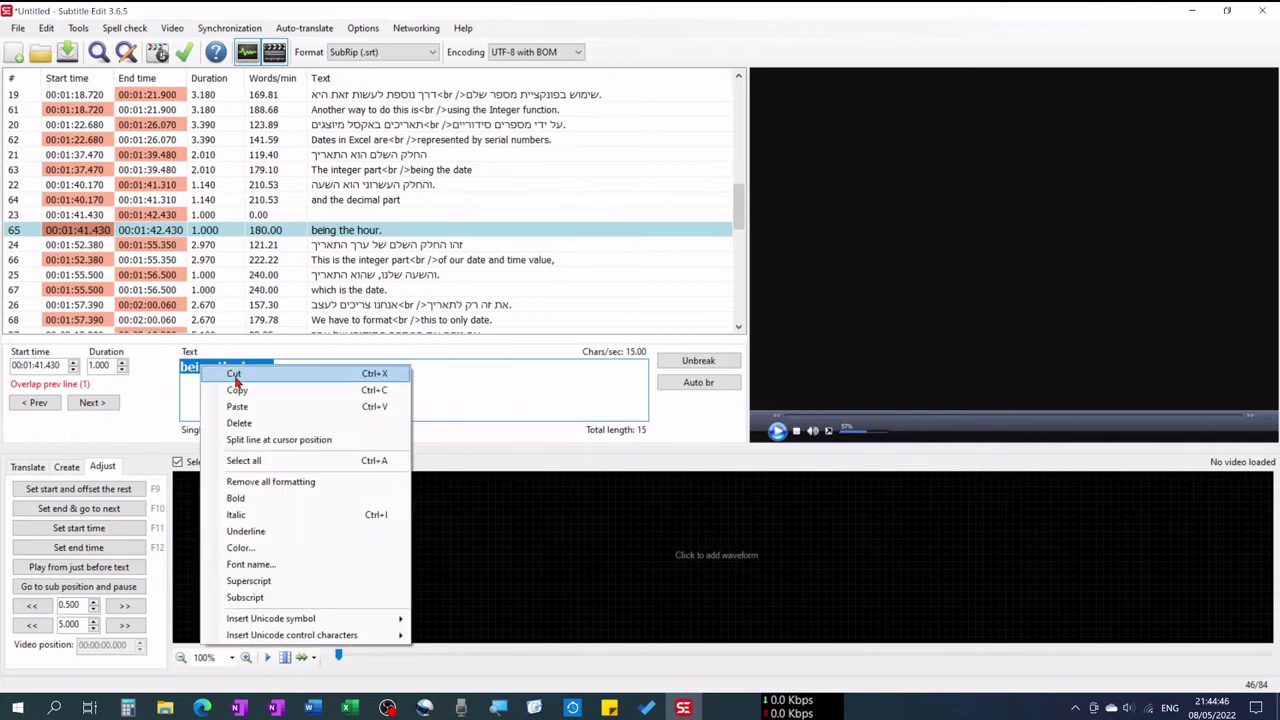
click(236, 374)
click(411, 203)
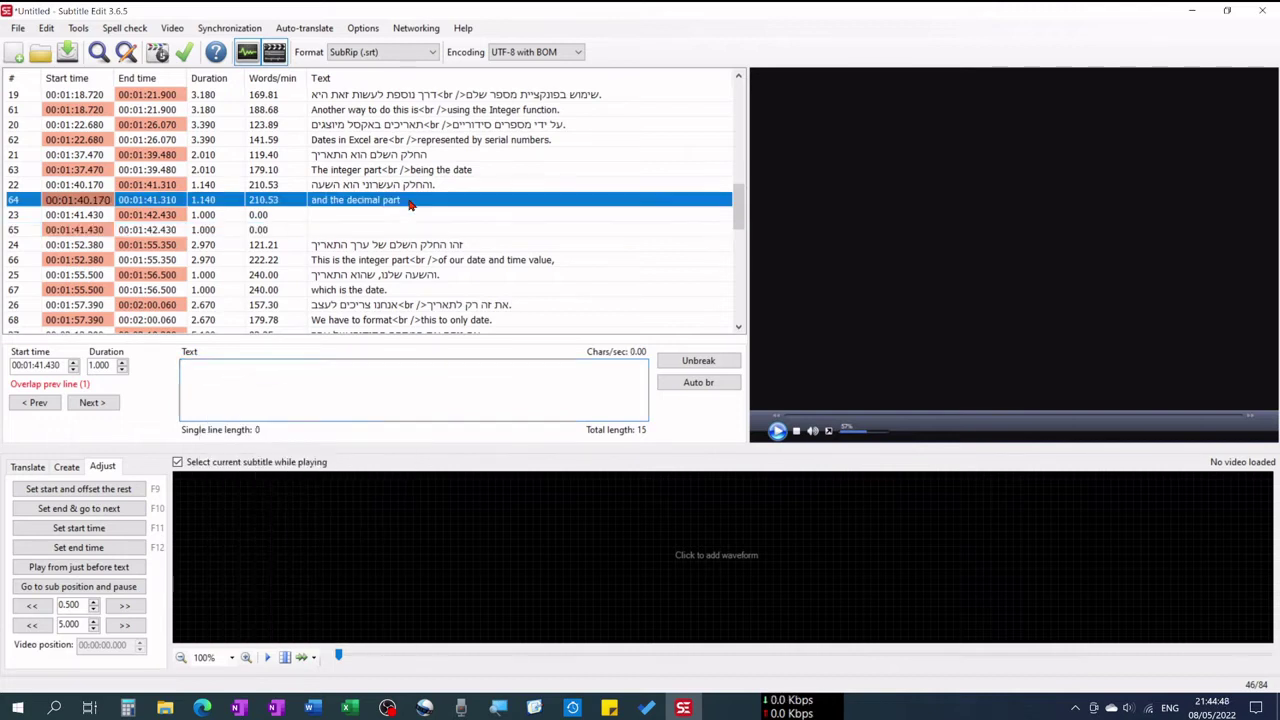
click(316, 367)
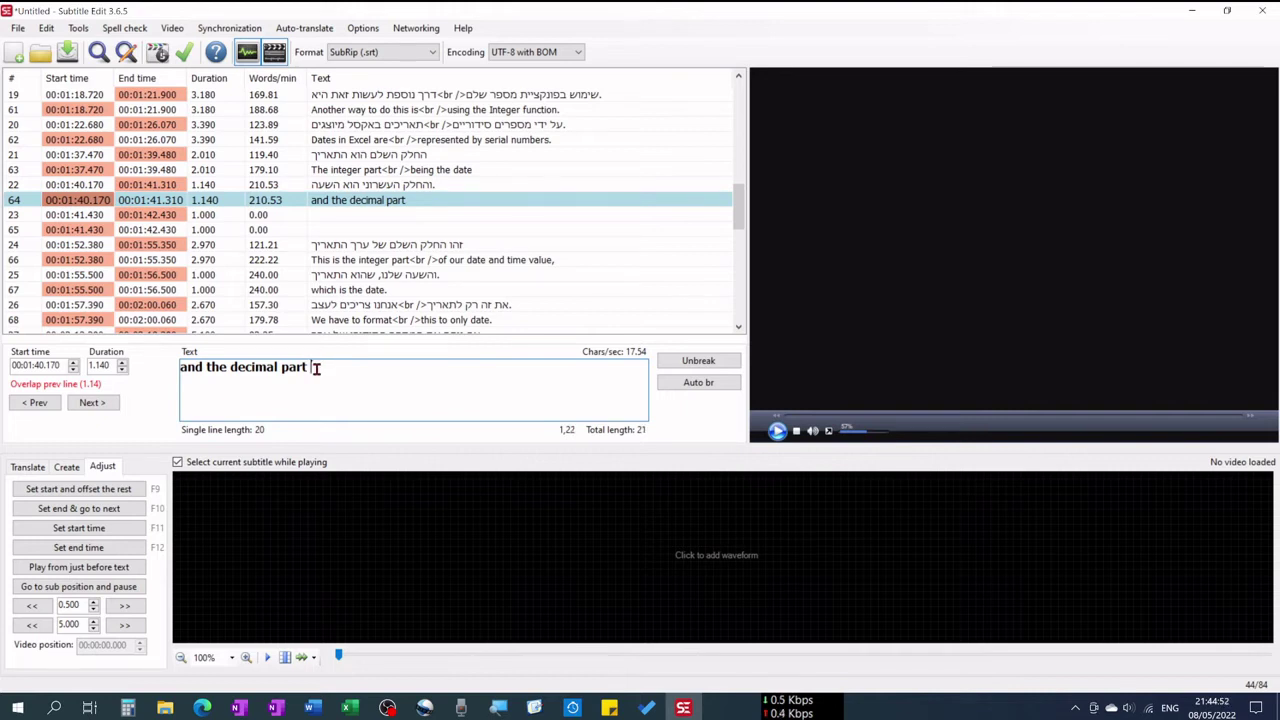
key(ctrl+v)
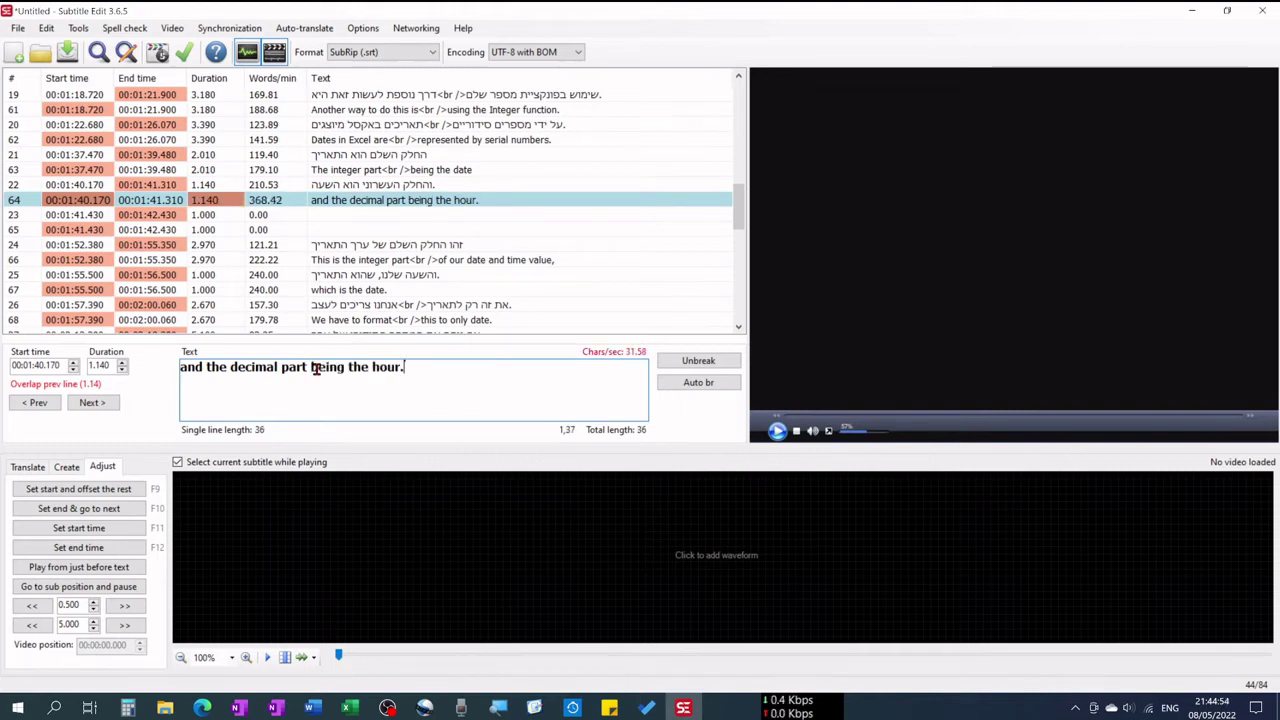
Delete the two empty subtitle lines, 23 and 65, that start at 00:01:41.430.
click(33, 220)
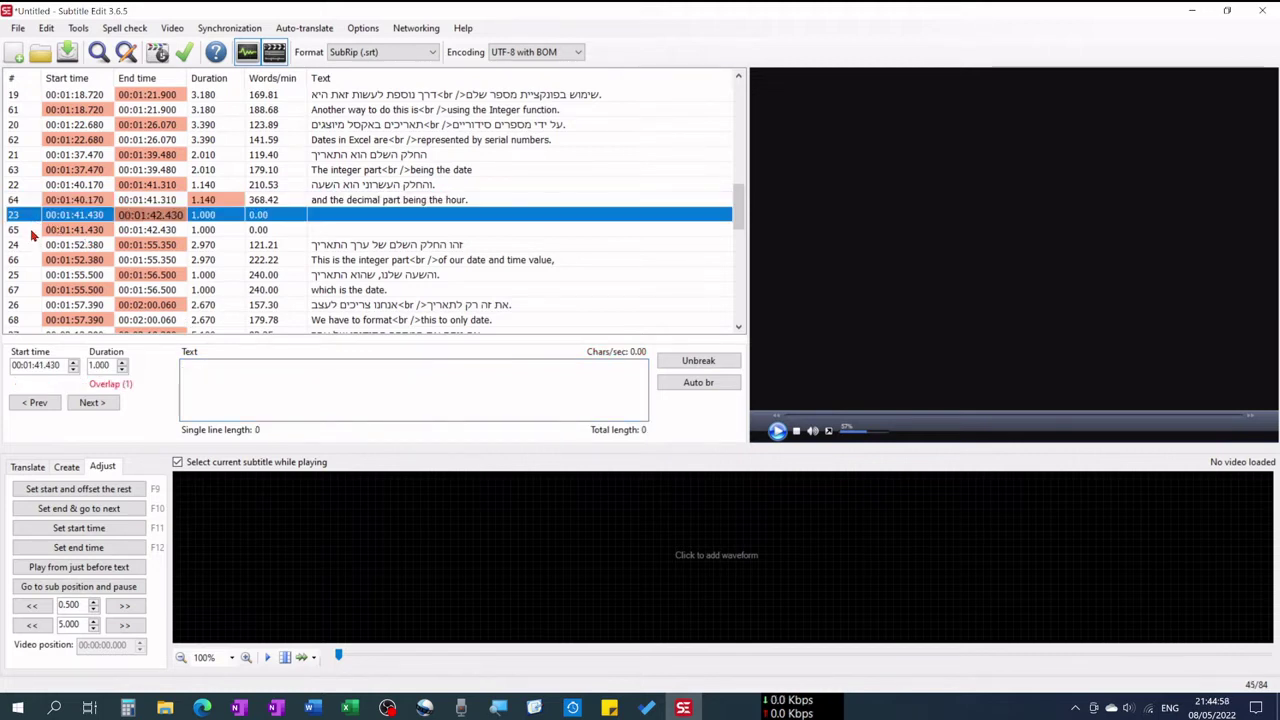
shift+click(31, 230)
right_click(31, 232)
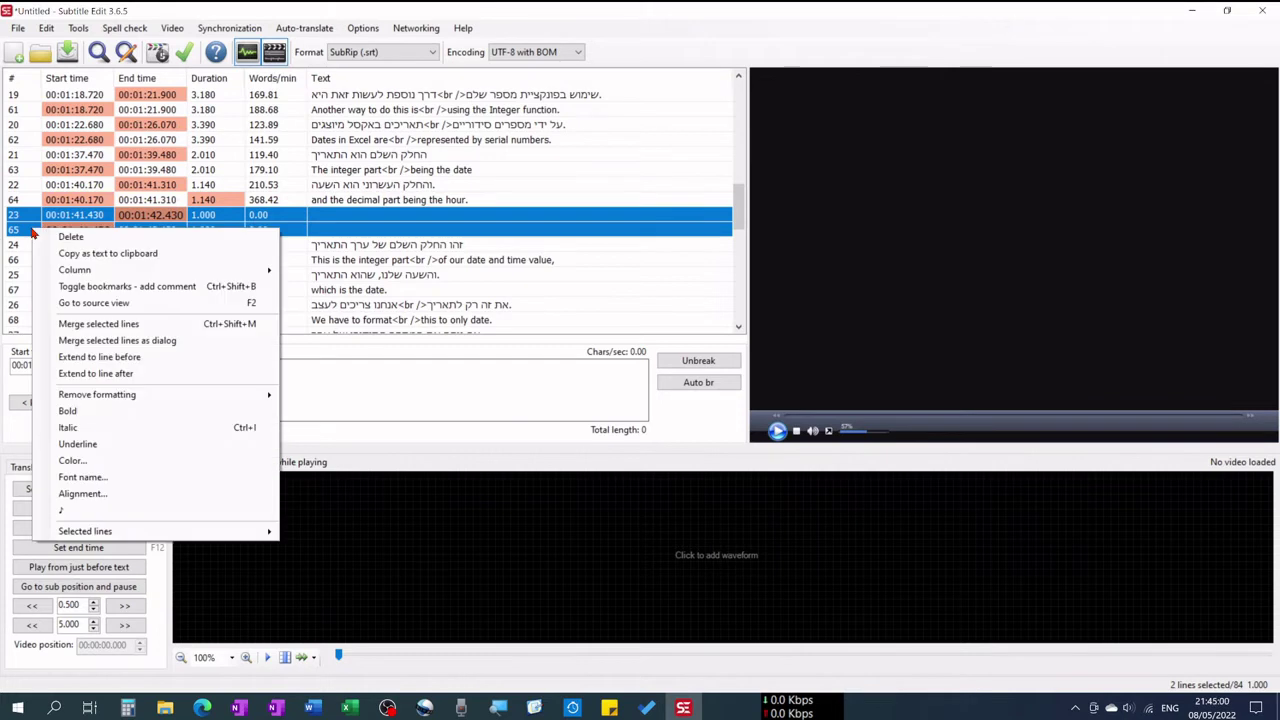
click(62, 237)
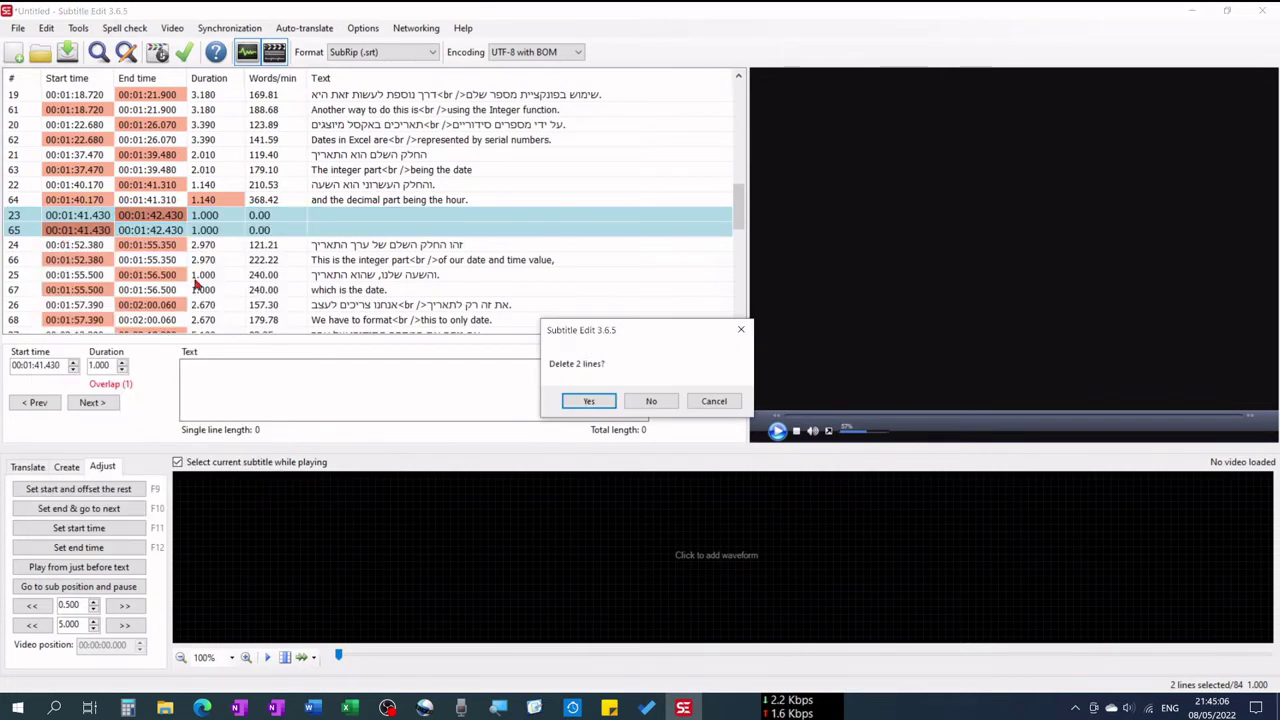
click(584, 401)
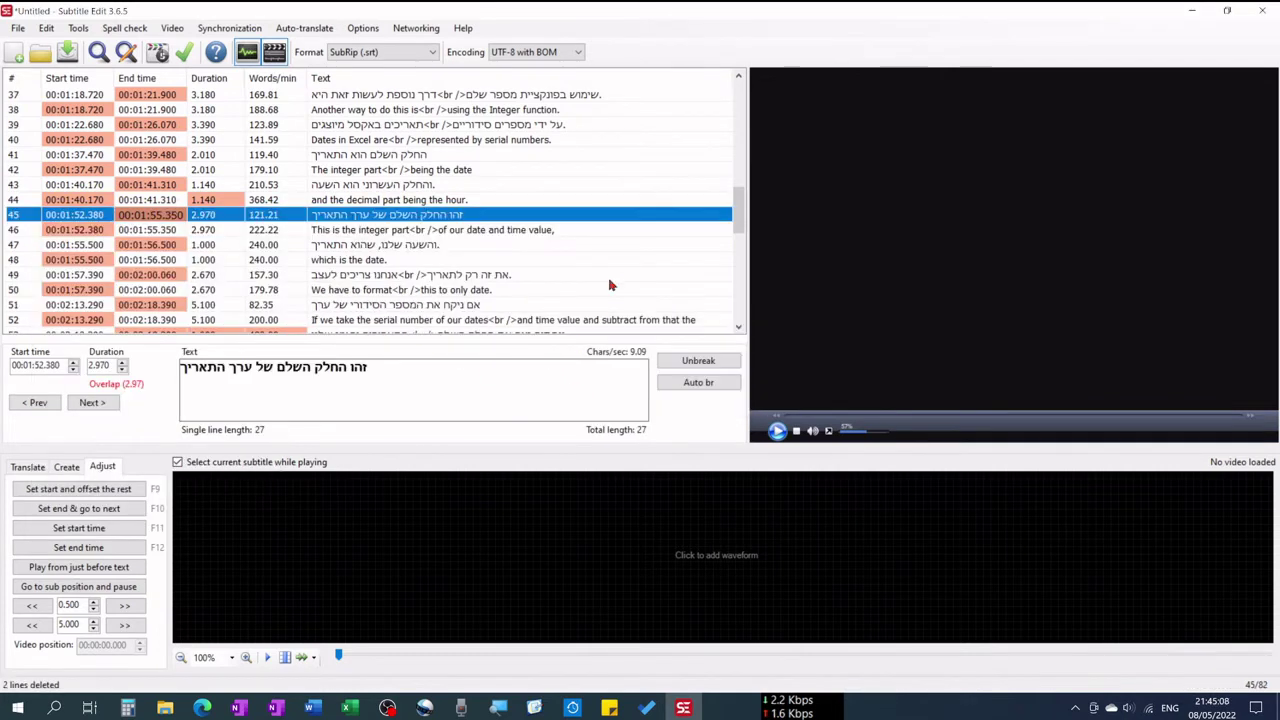
Move the text "which is the hour." from line 58 to the end of line 56, after "the decimal part".
scroll(669, 259, down, 3)
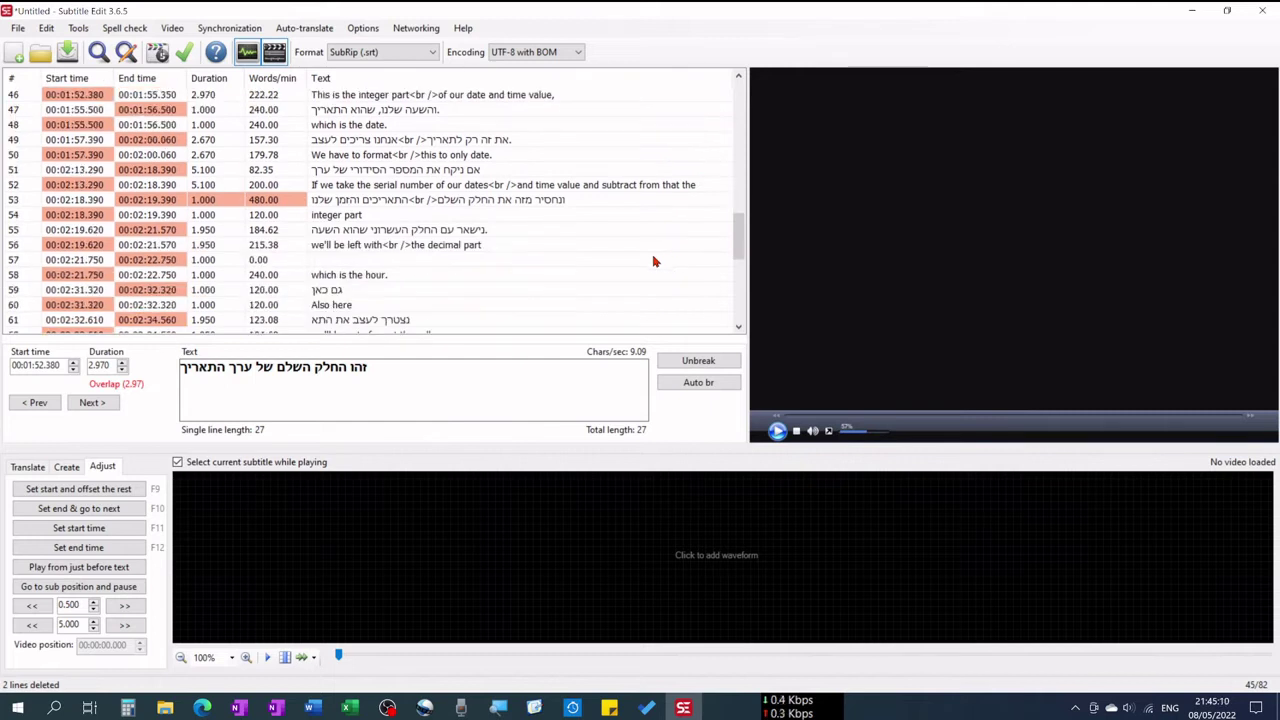
click(365, 279)
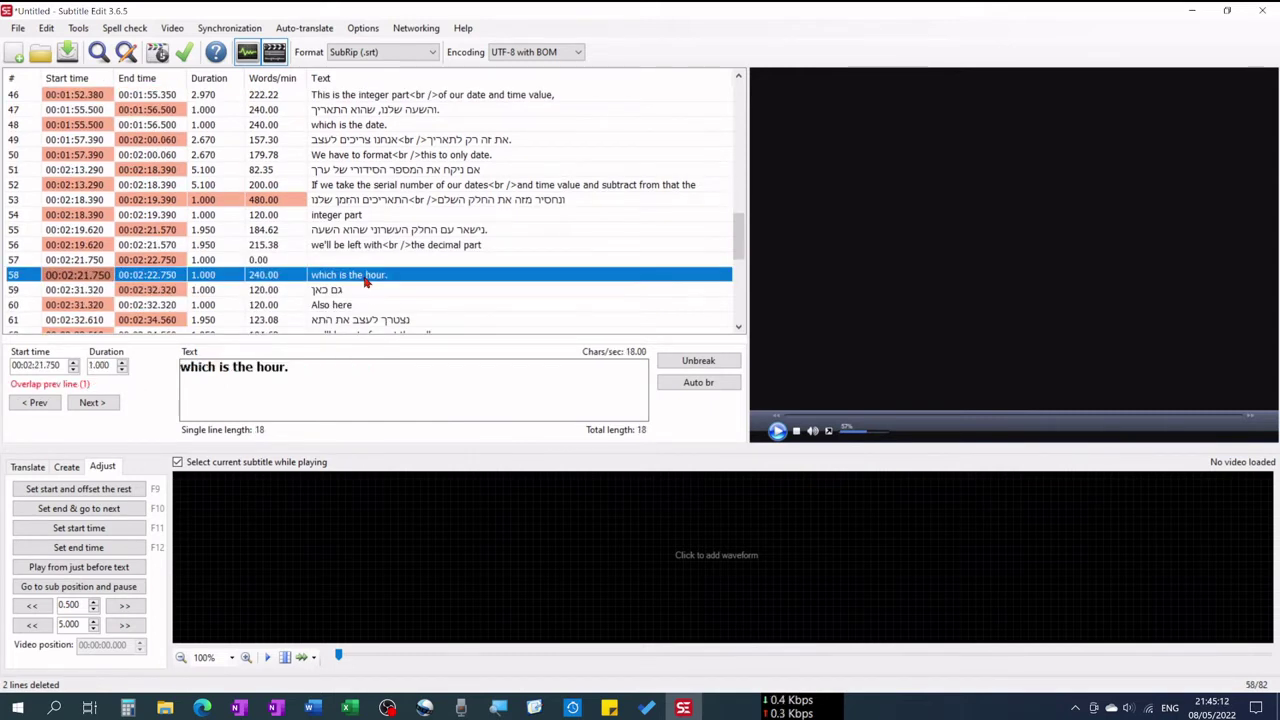
drag(291, 367, 178, 368)
right_click(240, 368)
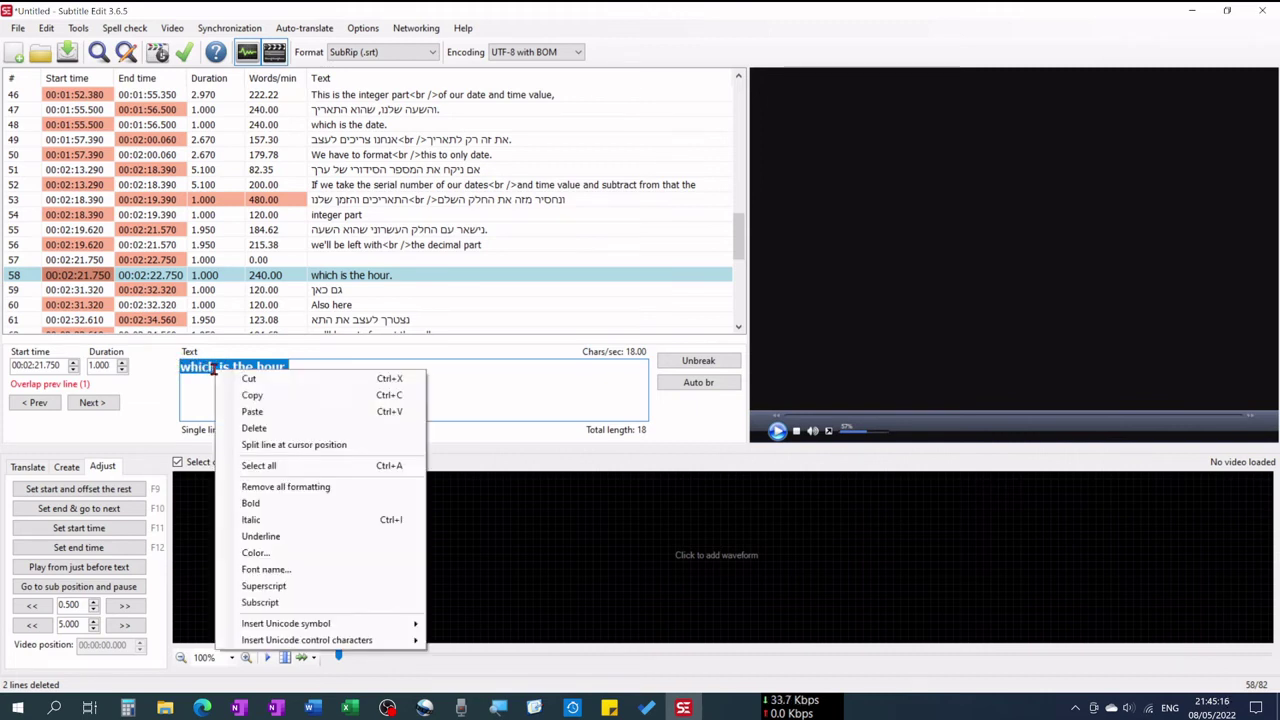
click(254, 380)
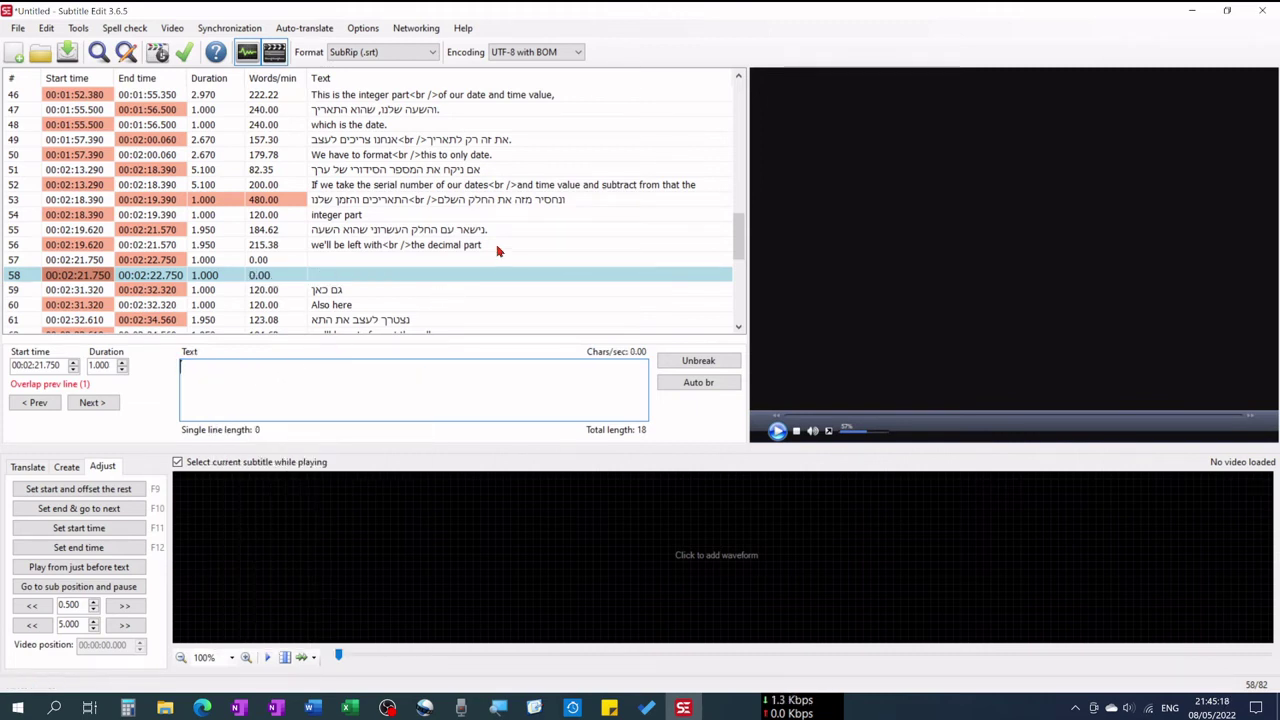
click(500, 248)
click(295, 381)
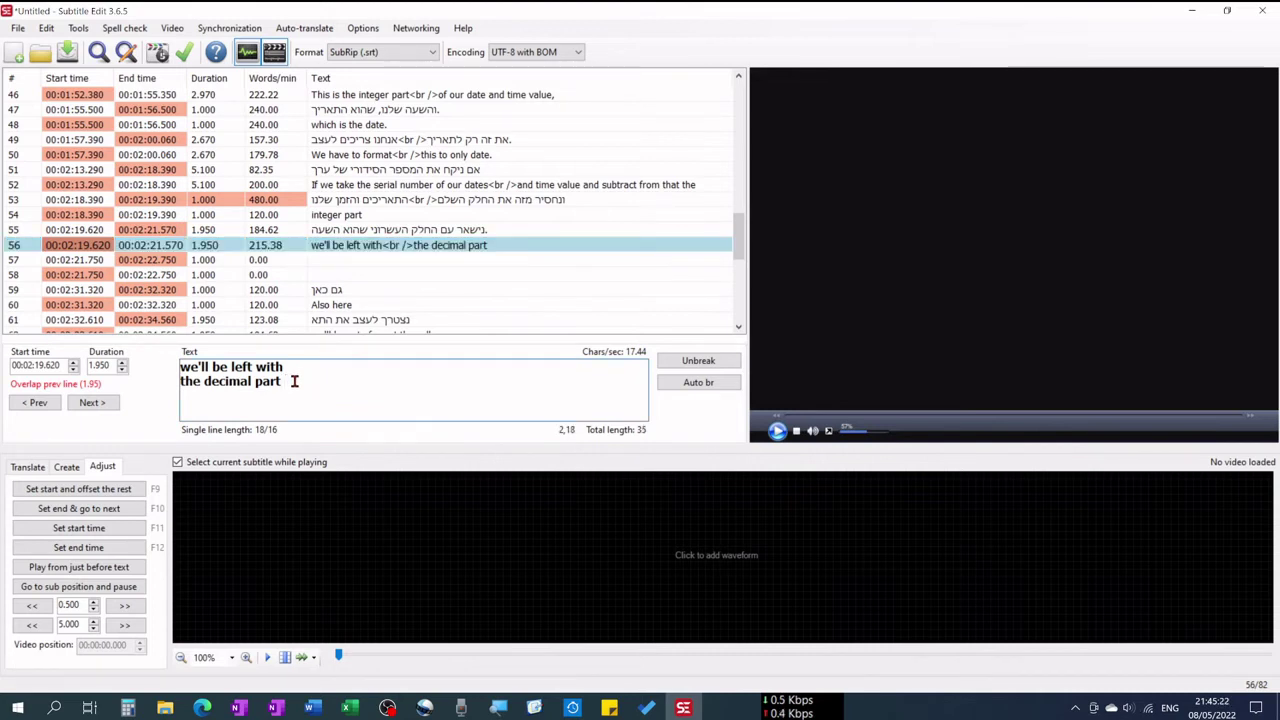
key(ctrl+v)
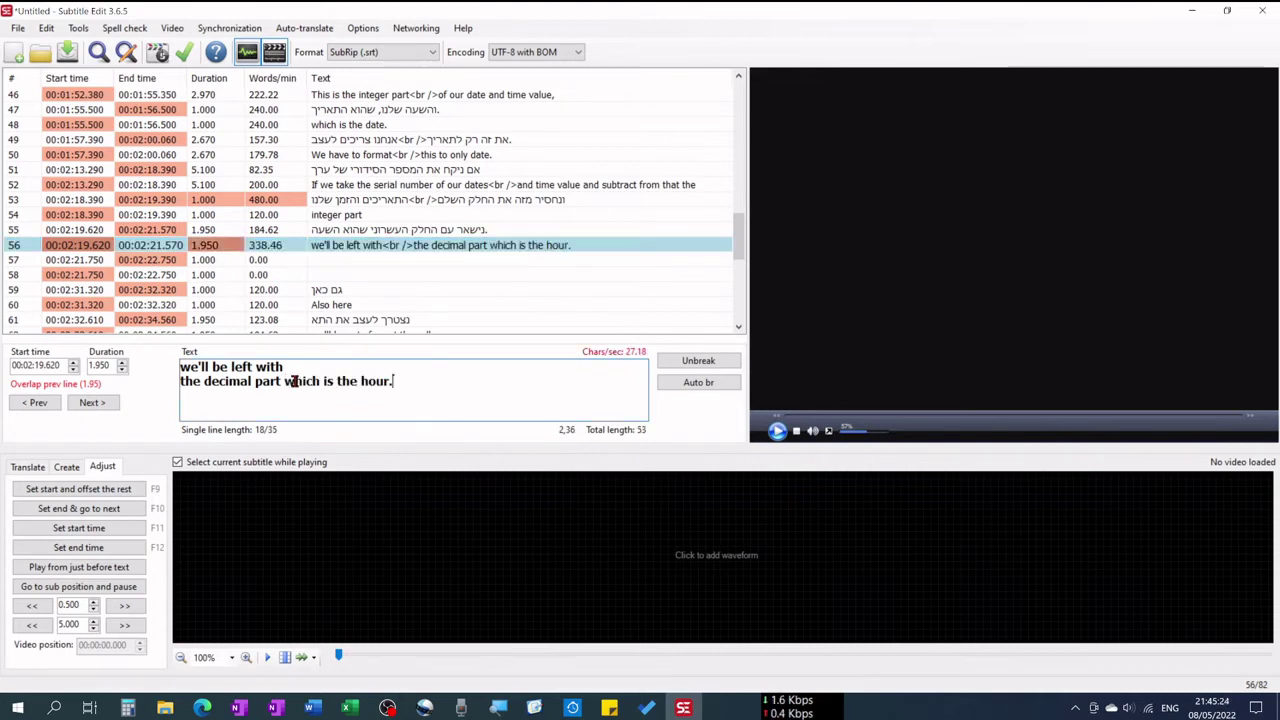
Delete the two empty subtitle lines, 57 and 58, that start at 00:02:21.750.
click(24, 262)
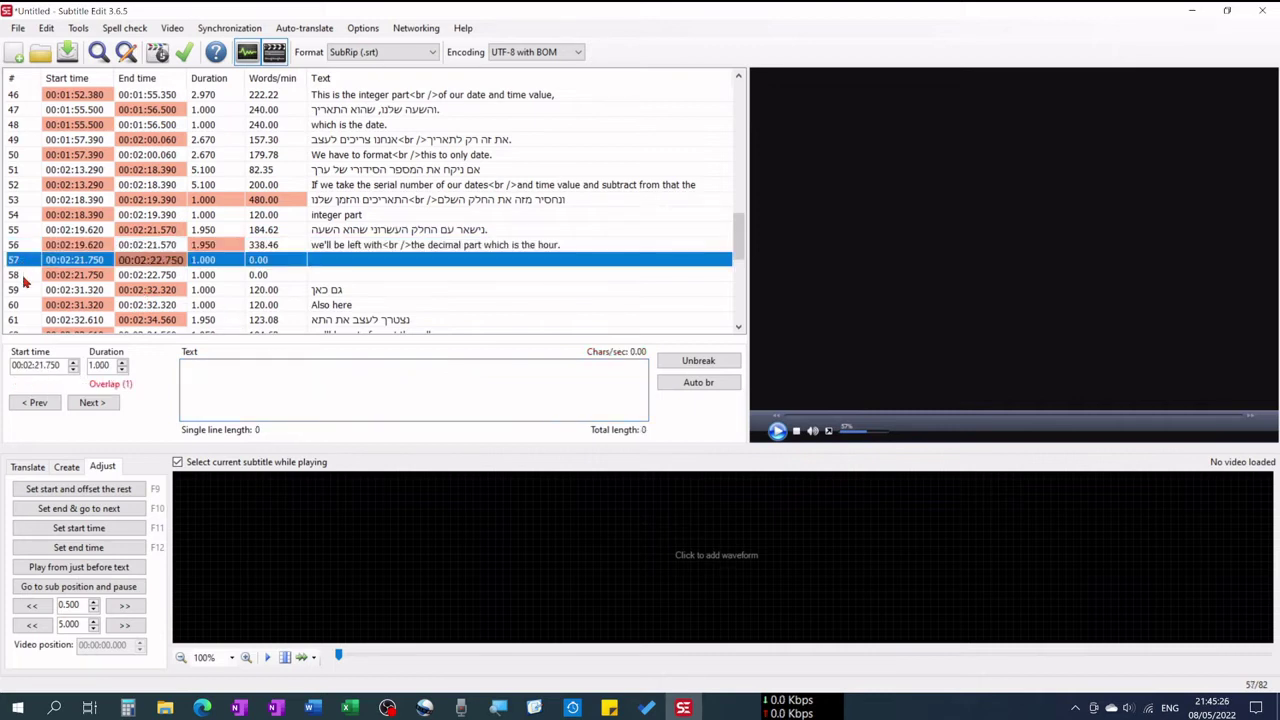
shift+click(24, 279)
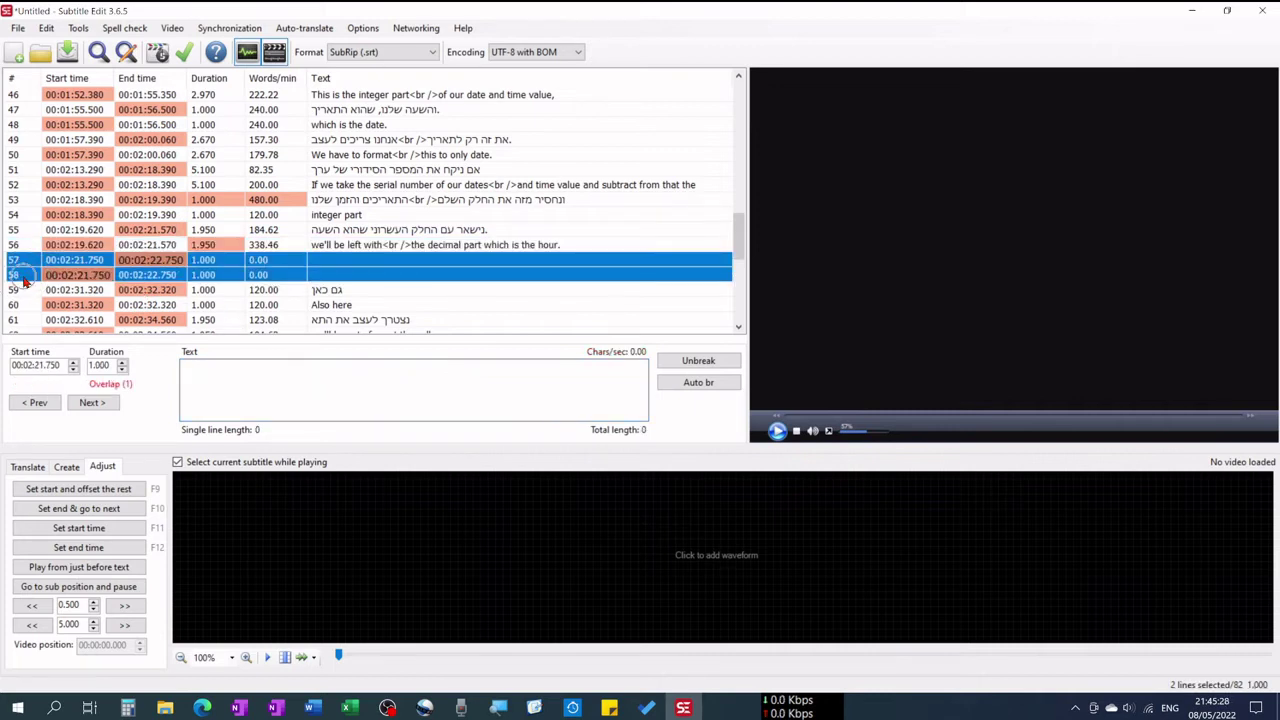
key(Delete)
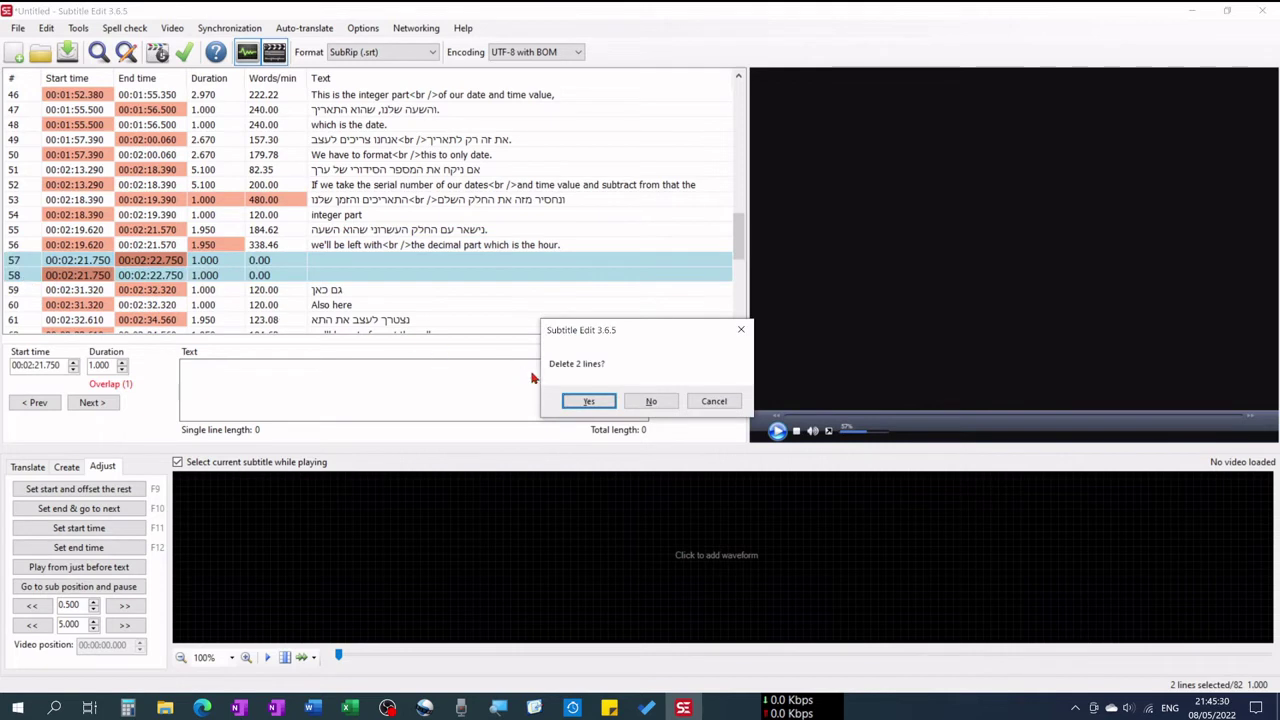
click(578, 400)
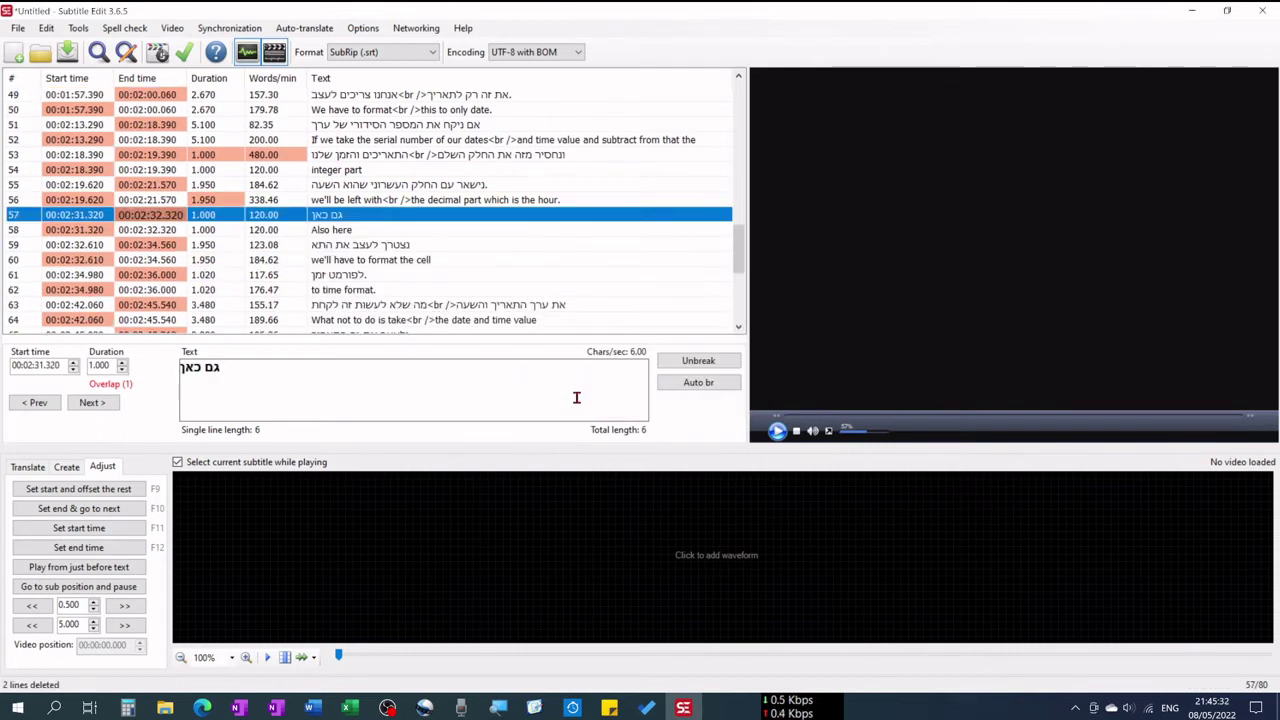
scroll(678, 278, down, 4)
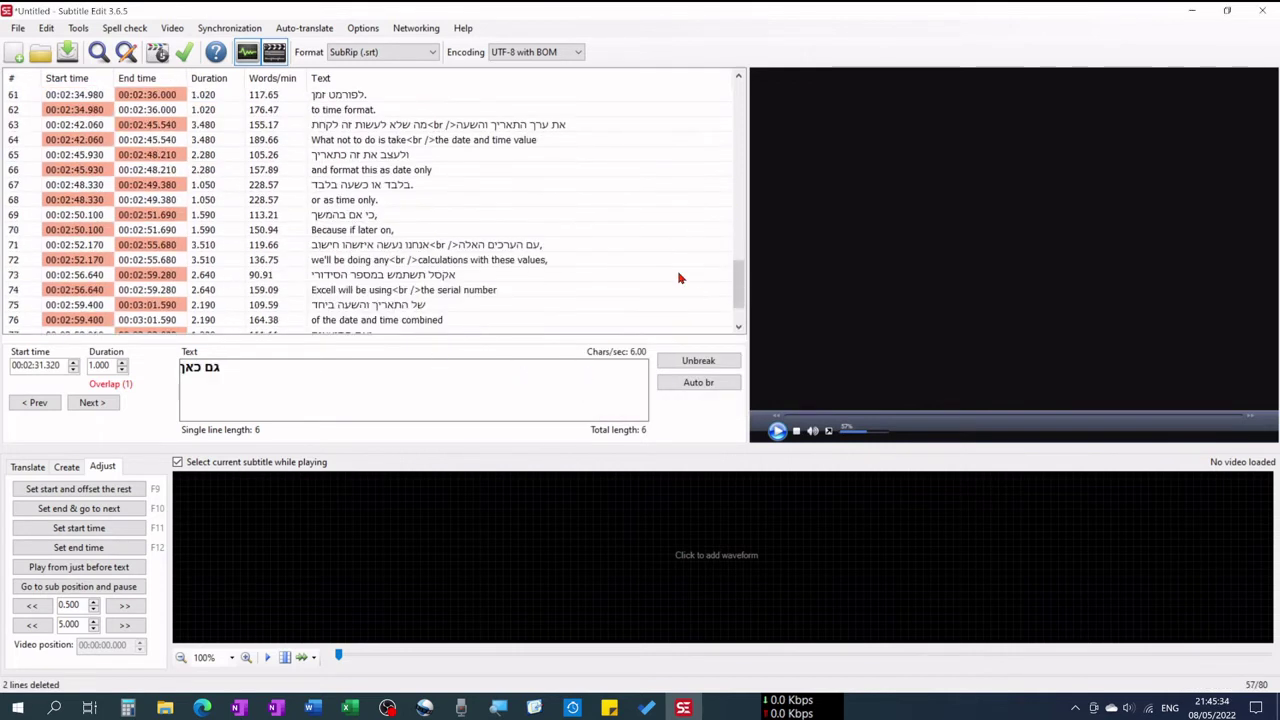
scroll(678, 278, down, 1)
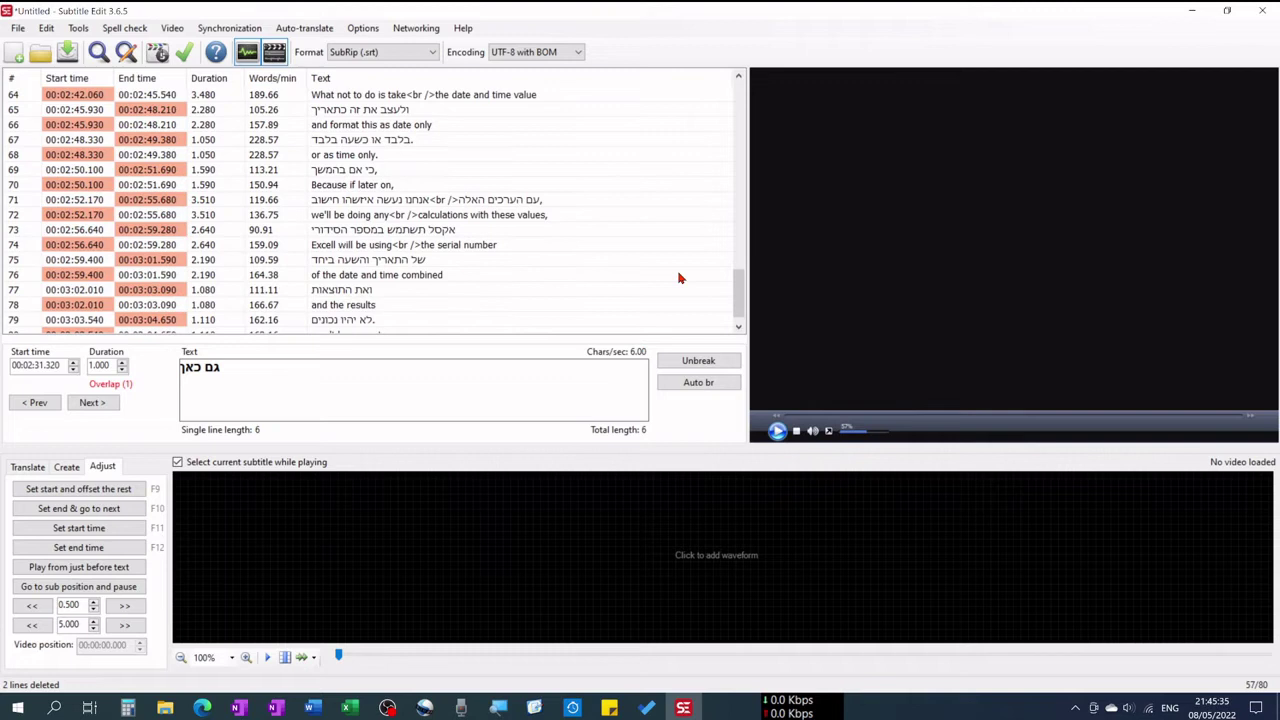
click(365, 30)
click(377, 45)
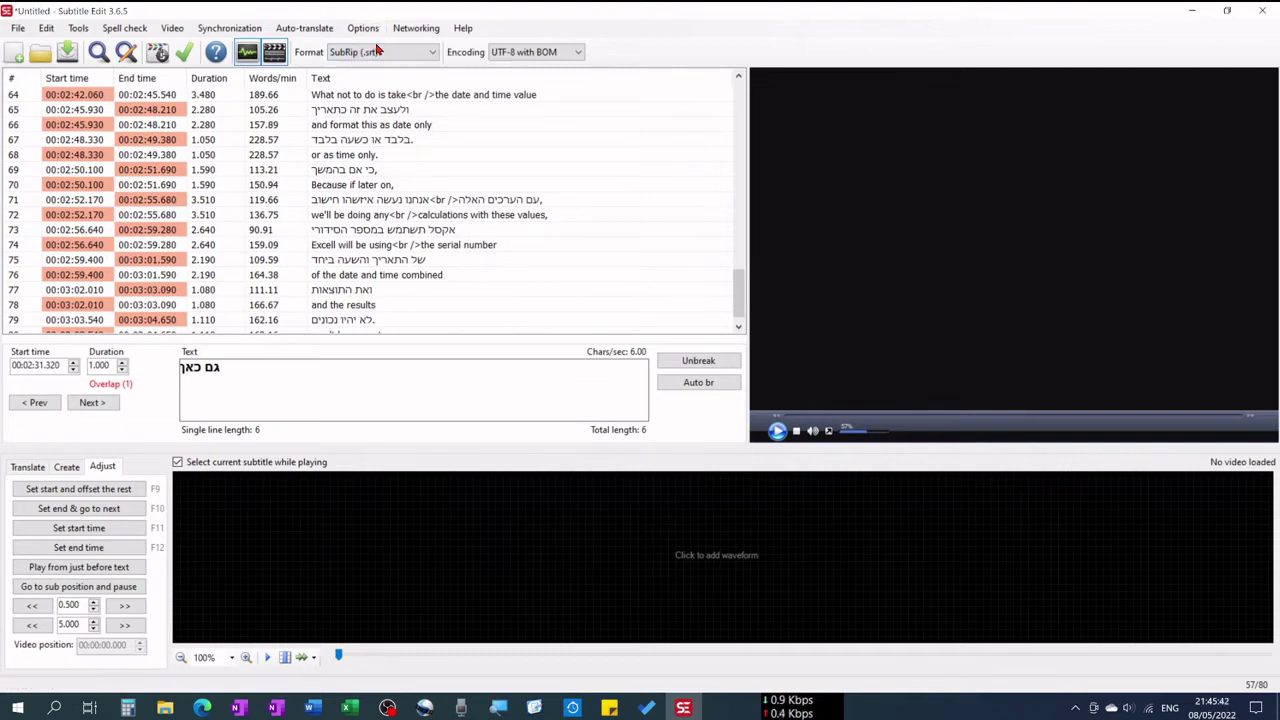
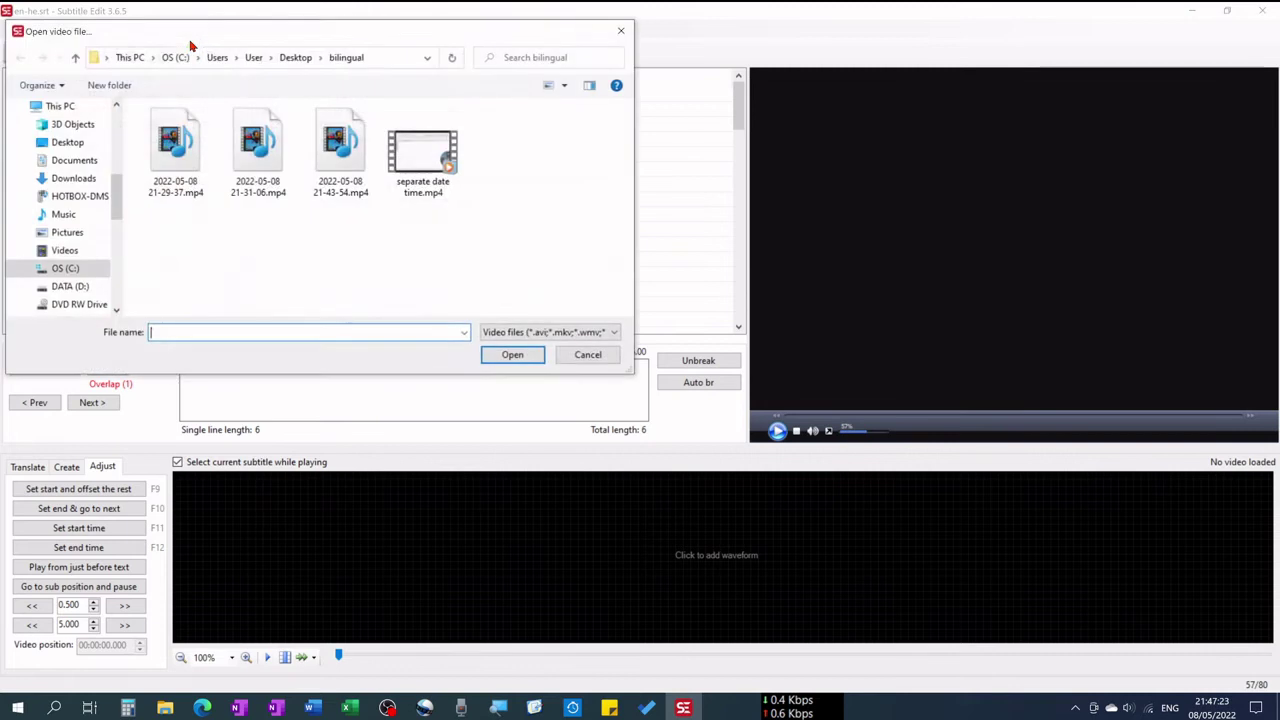
Open the video "separate date time.mp4" from the bilingual folder and play its beginning to check the bilingual subtitles.
click(426, 156)
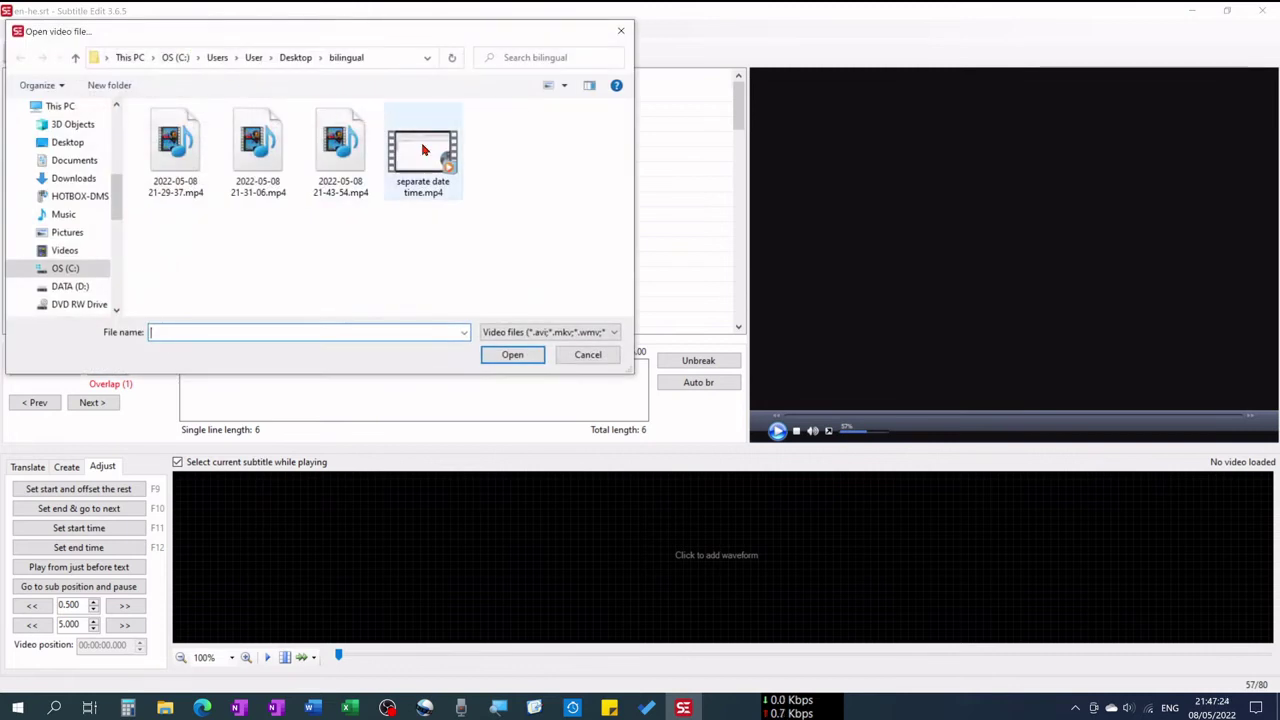
click(509, 355)
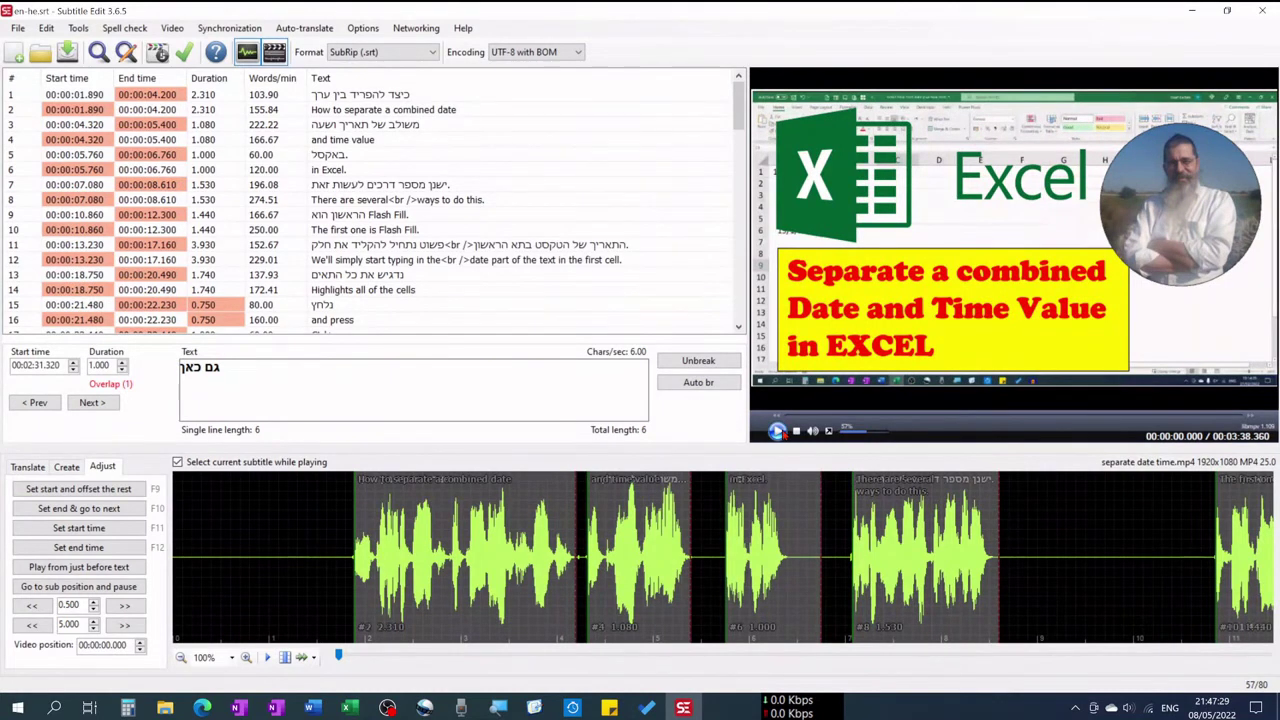
click(777, 432)
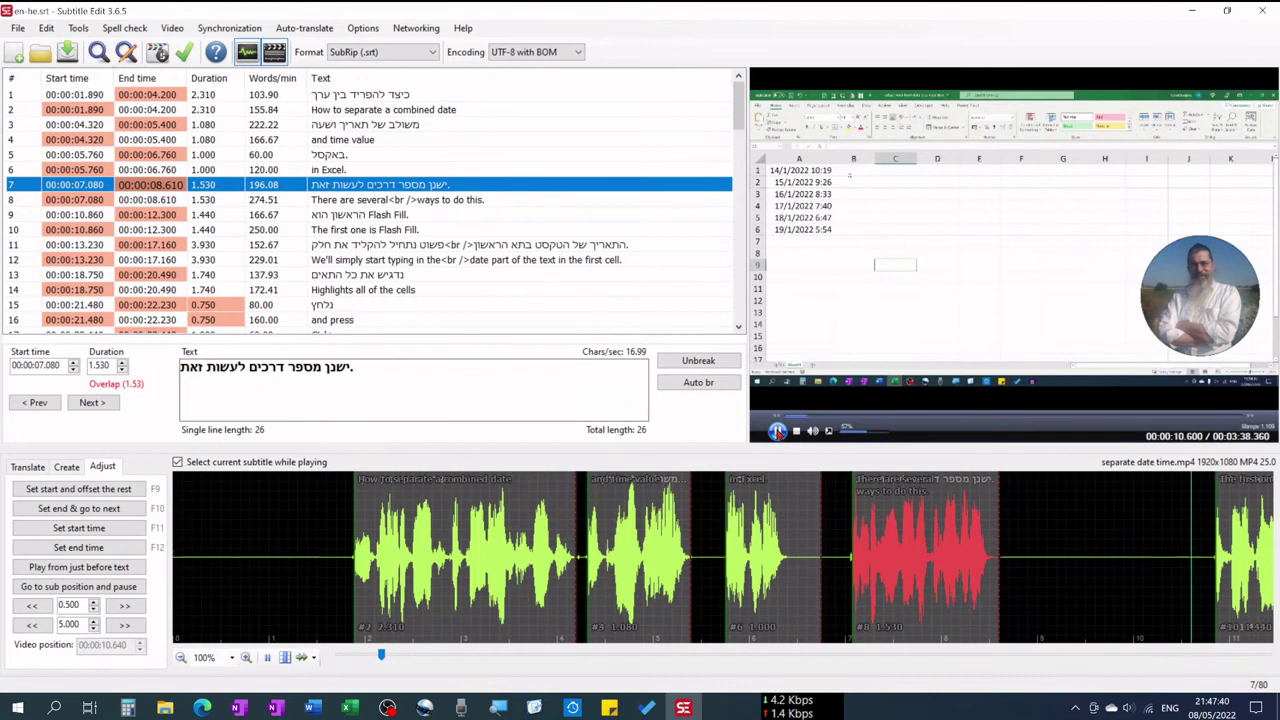
click(777, 431)
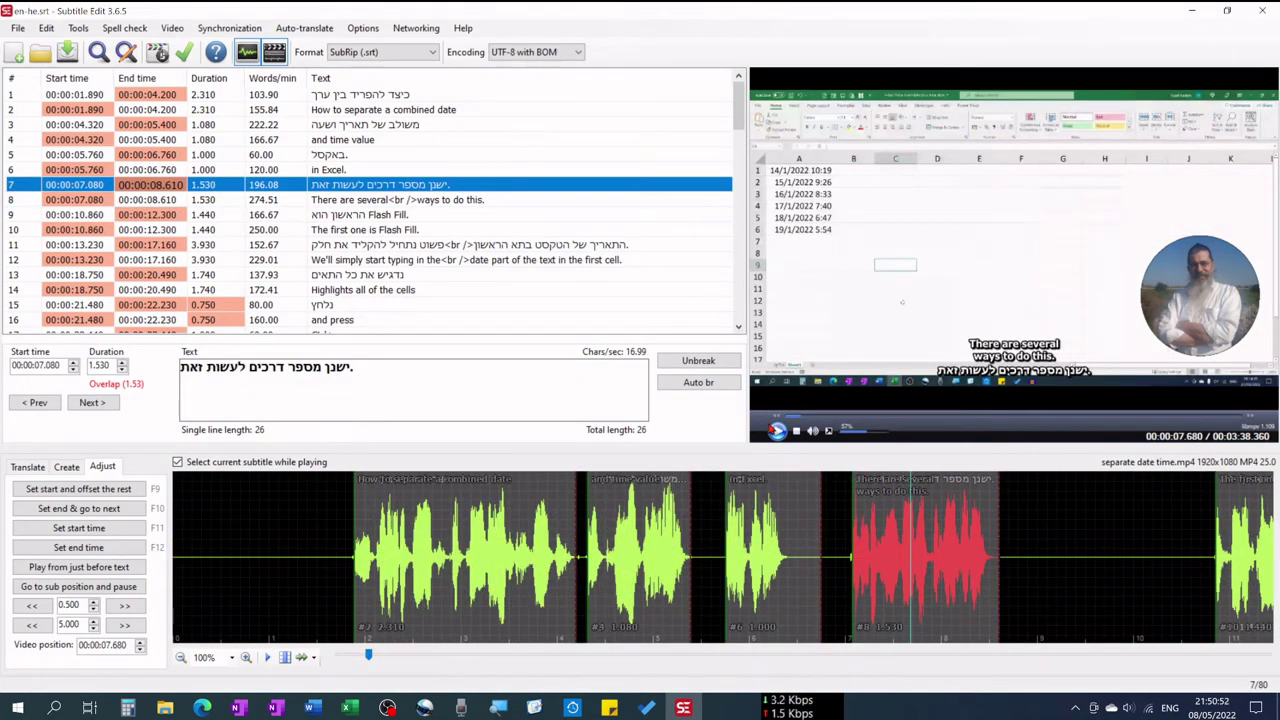
Remove the line breaks inside subtitle lines 8, 11 and 12 so each fits on one row, playing the video in between.
click(478, 202)
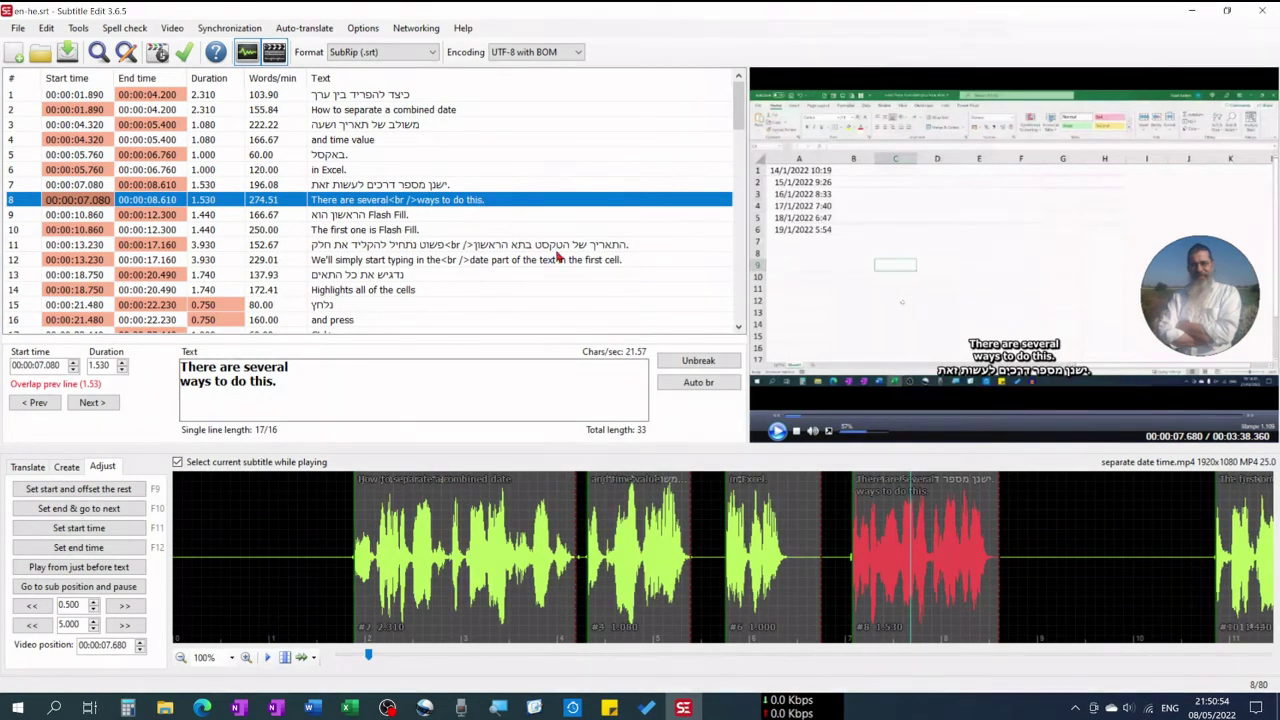
click(690, 360)
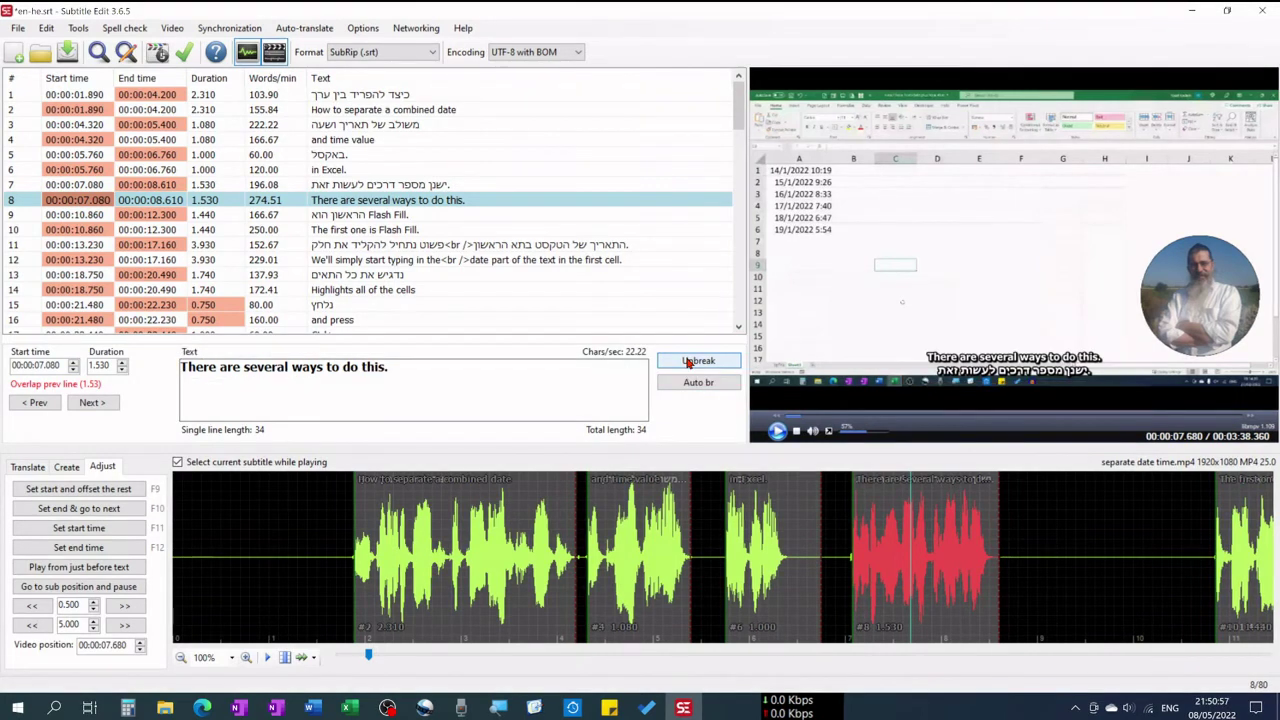
click(777, 431)
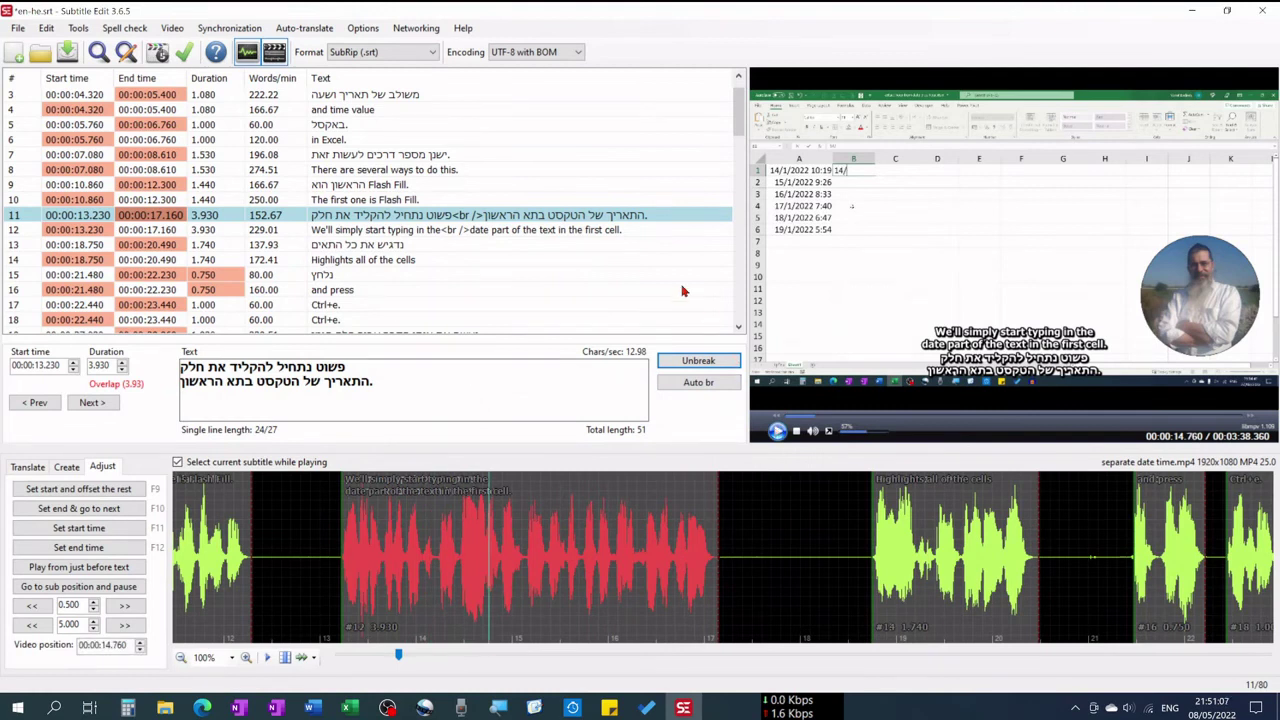
click(698, 361)
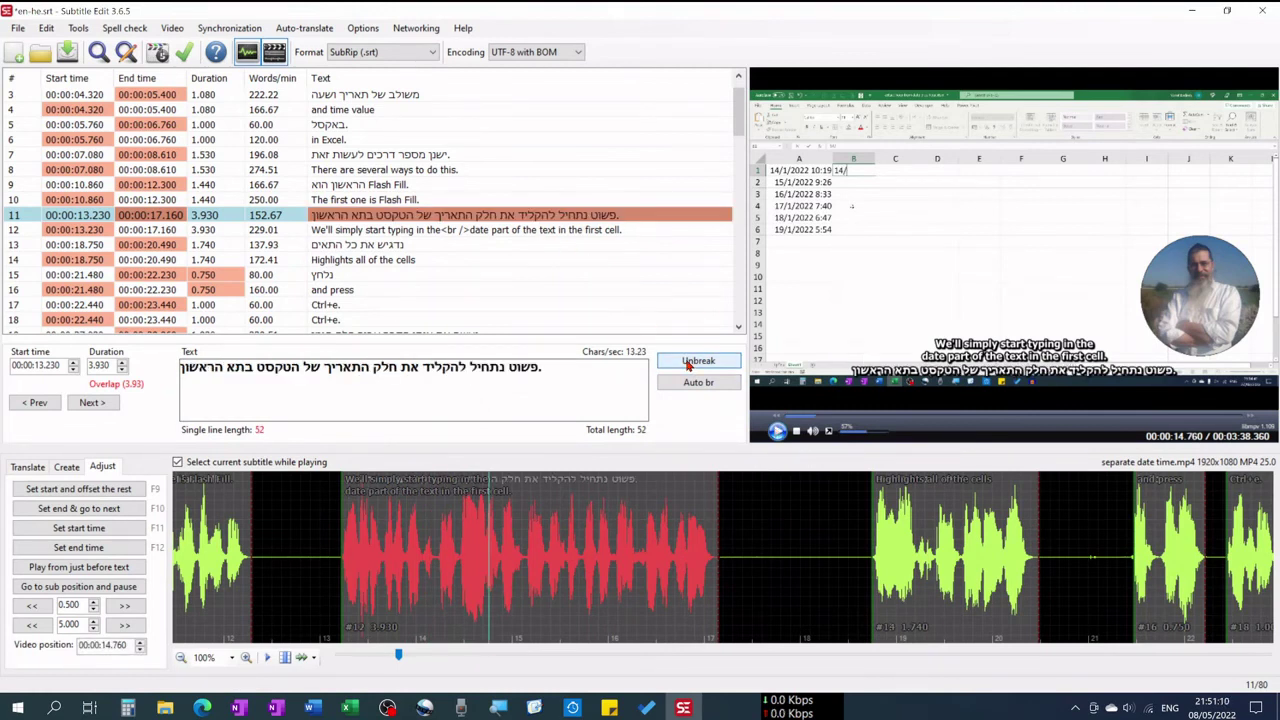
click(563, 231)
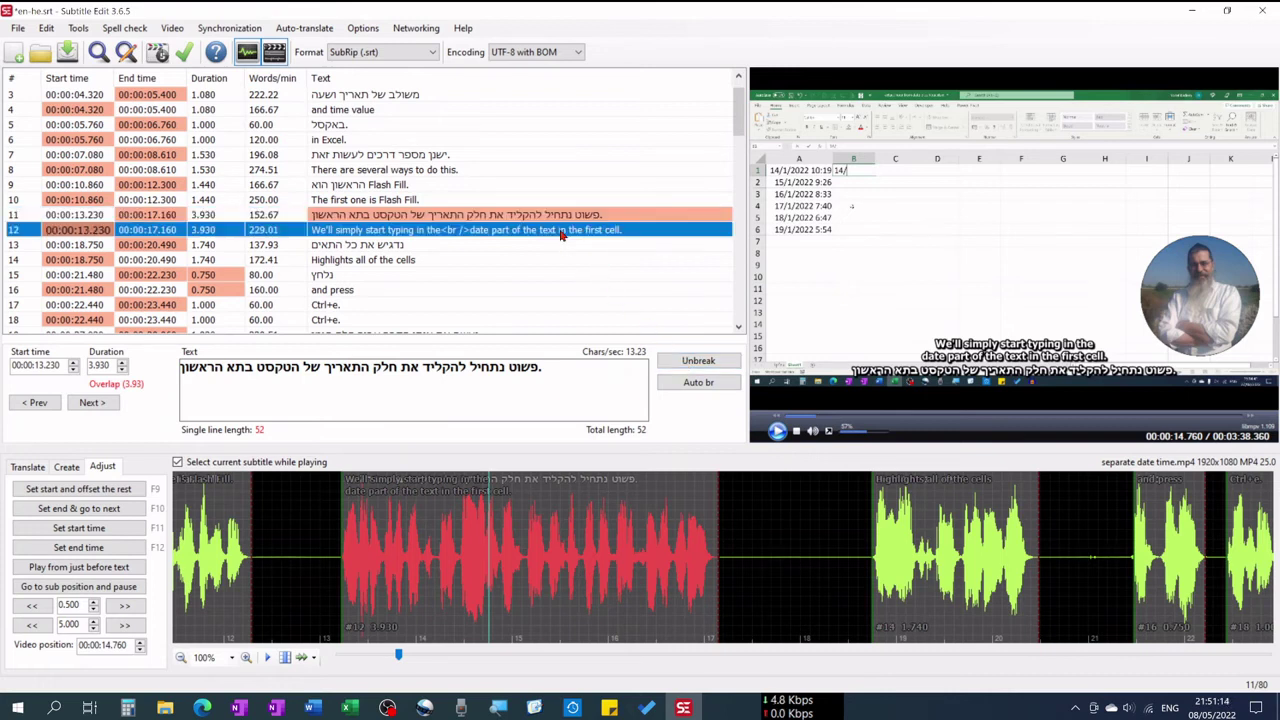
click(679, 364)
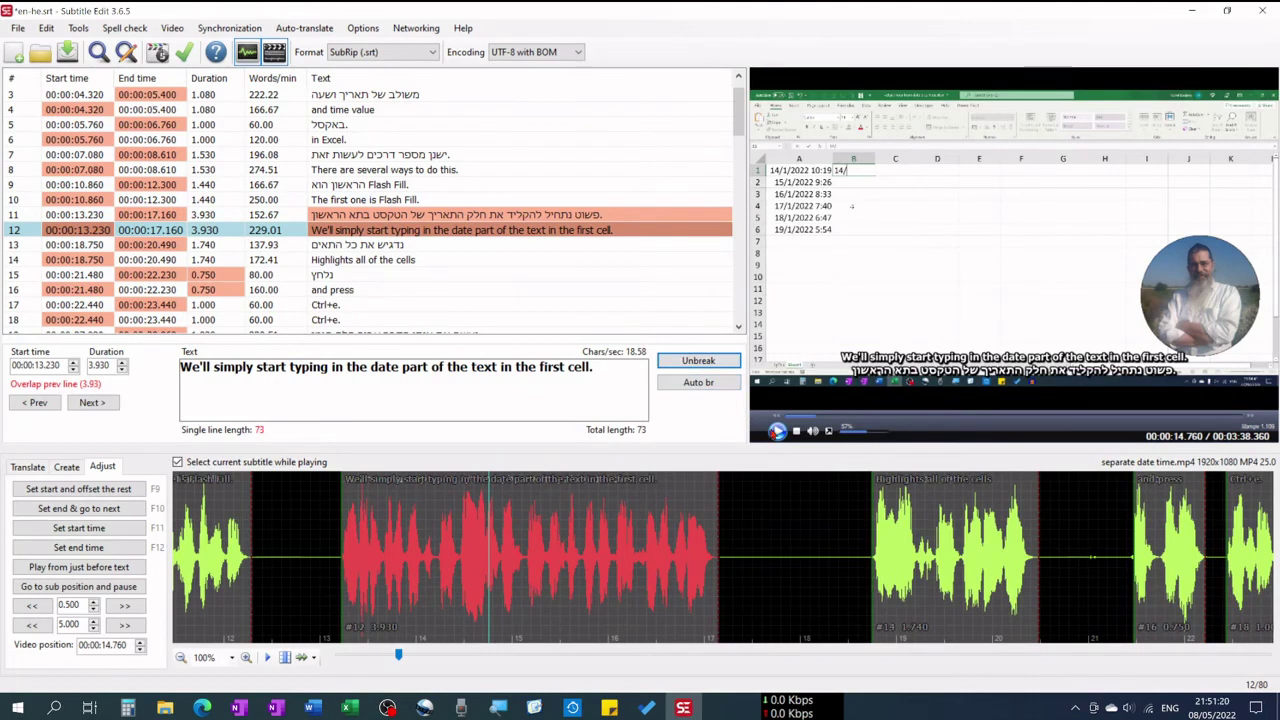
click(777, 431)
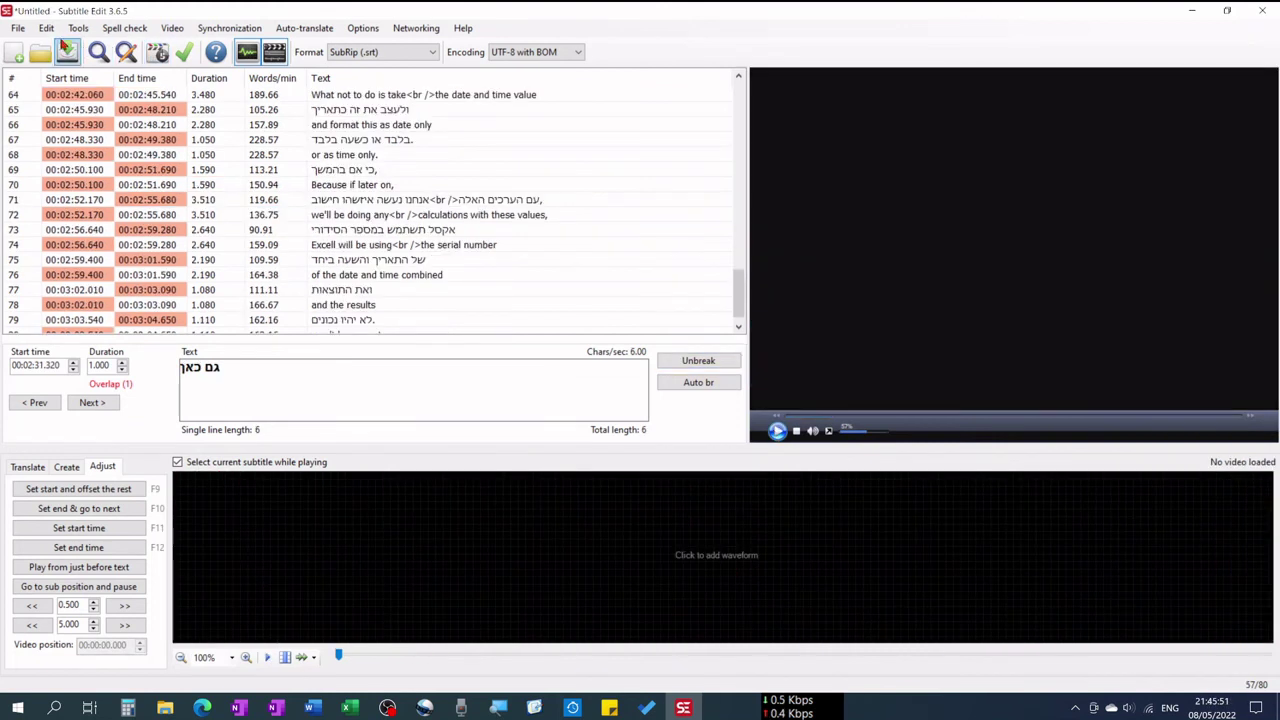
Save the combined subtitle as a SubRip file named en-he in the bilingual folder.
click(18, 28)
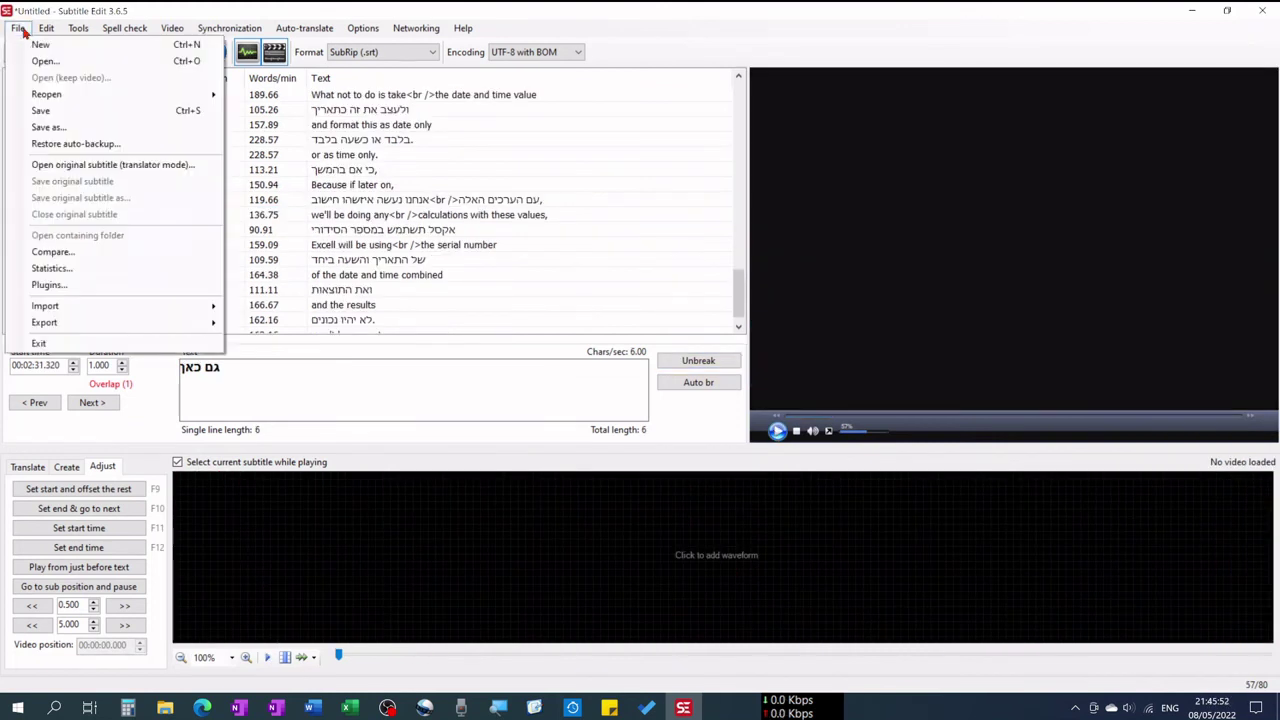
click(46, 127)
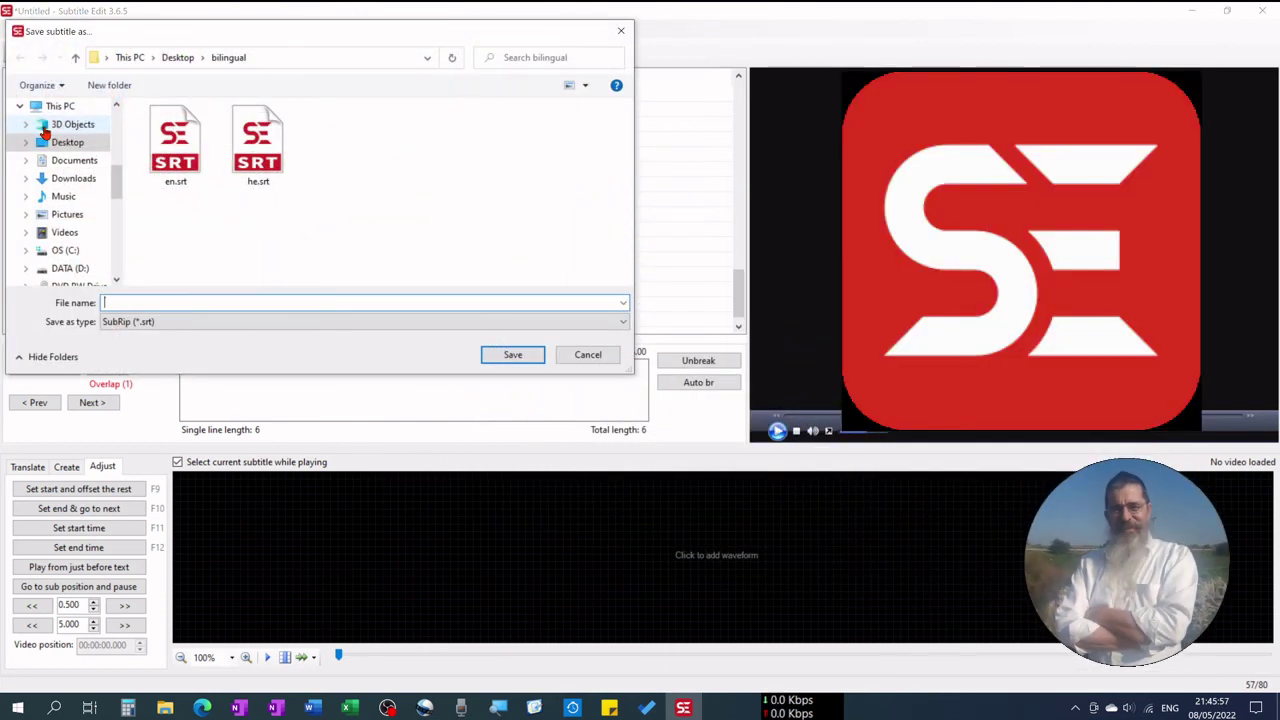
text(en-he)
click(491, 354)
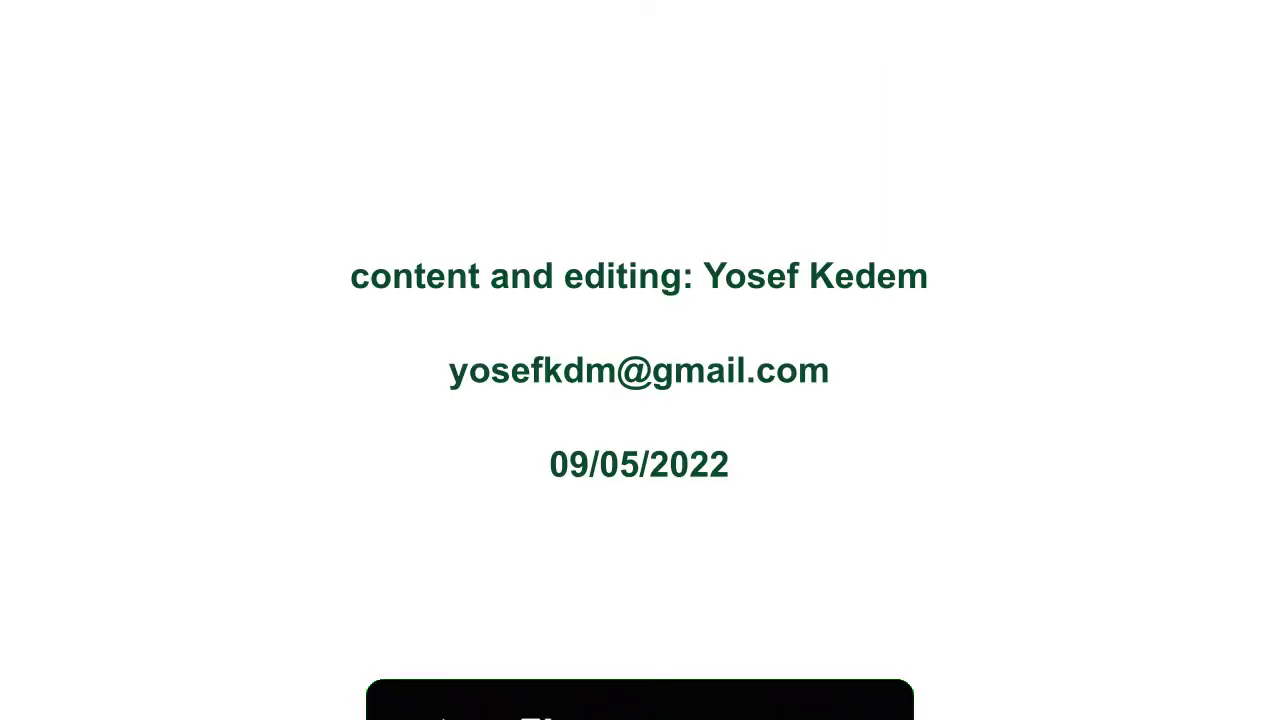